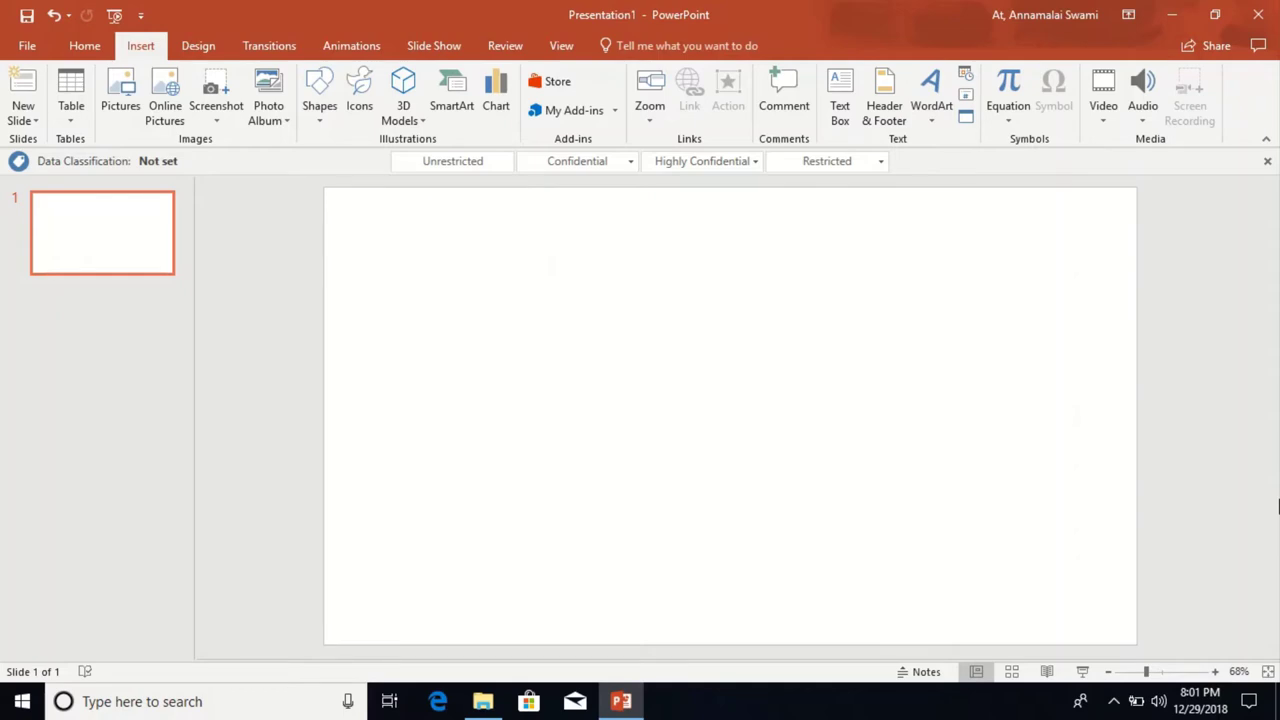
- Switch to the Desktop folder and check Video 1's details: a 15-second, 1.71 MB MP4
{"action": "key", "text": "alt+Tab"}
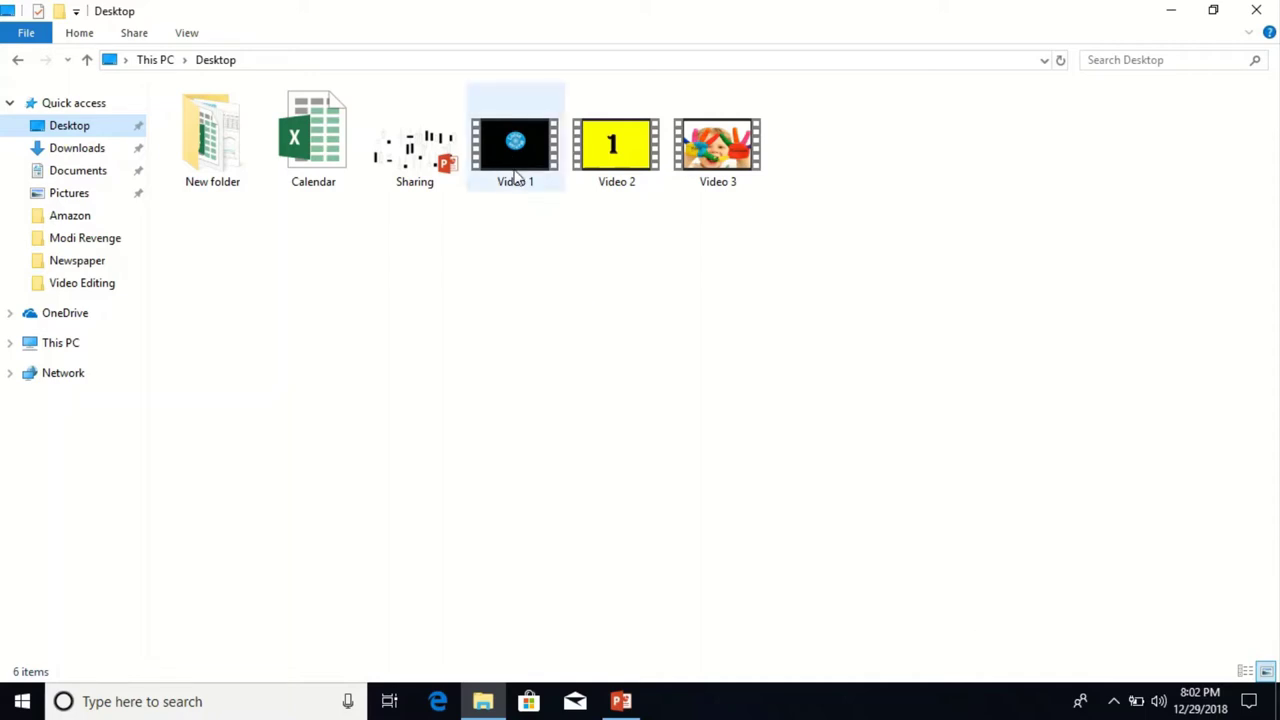
{"action": "mouse_move", "coordinate": [515, 172]}
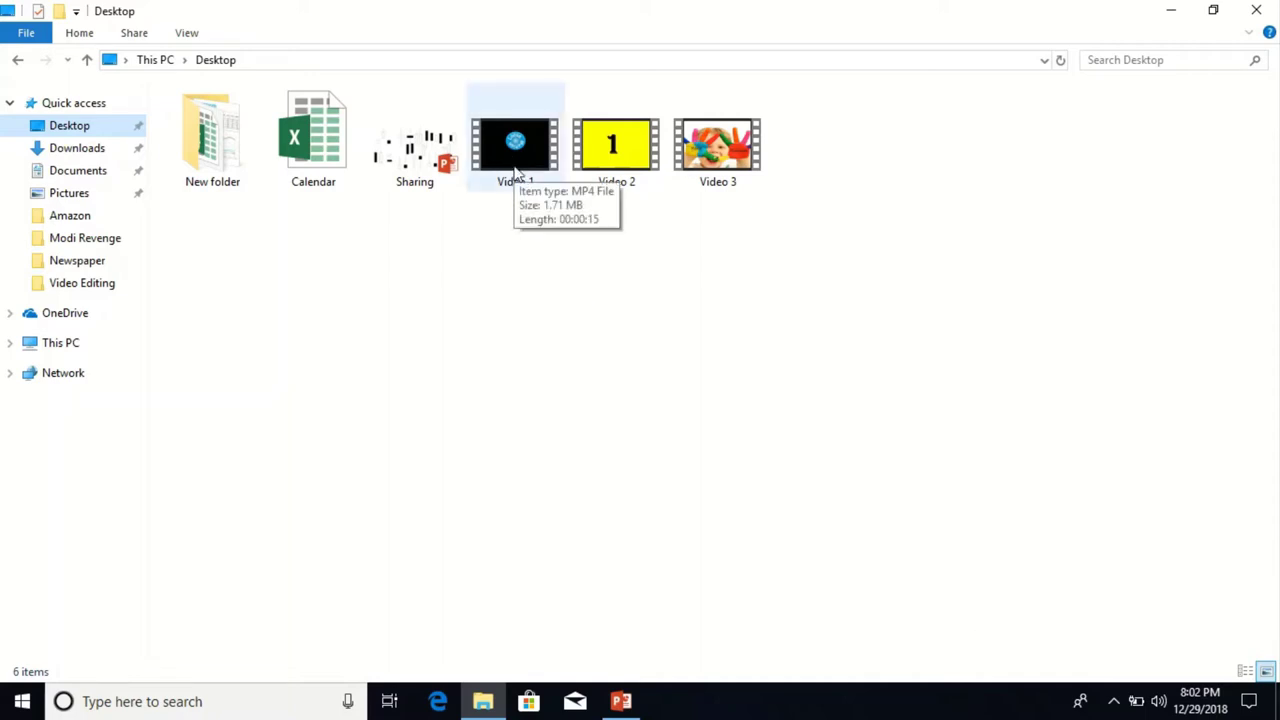
{"action": "double_click", "coordinate": [515, 172]}
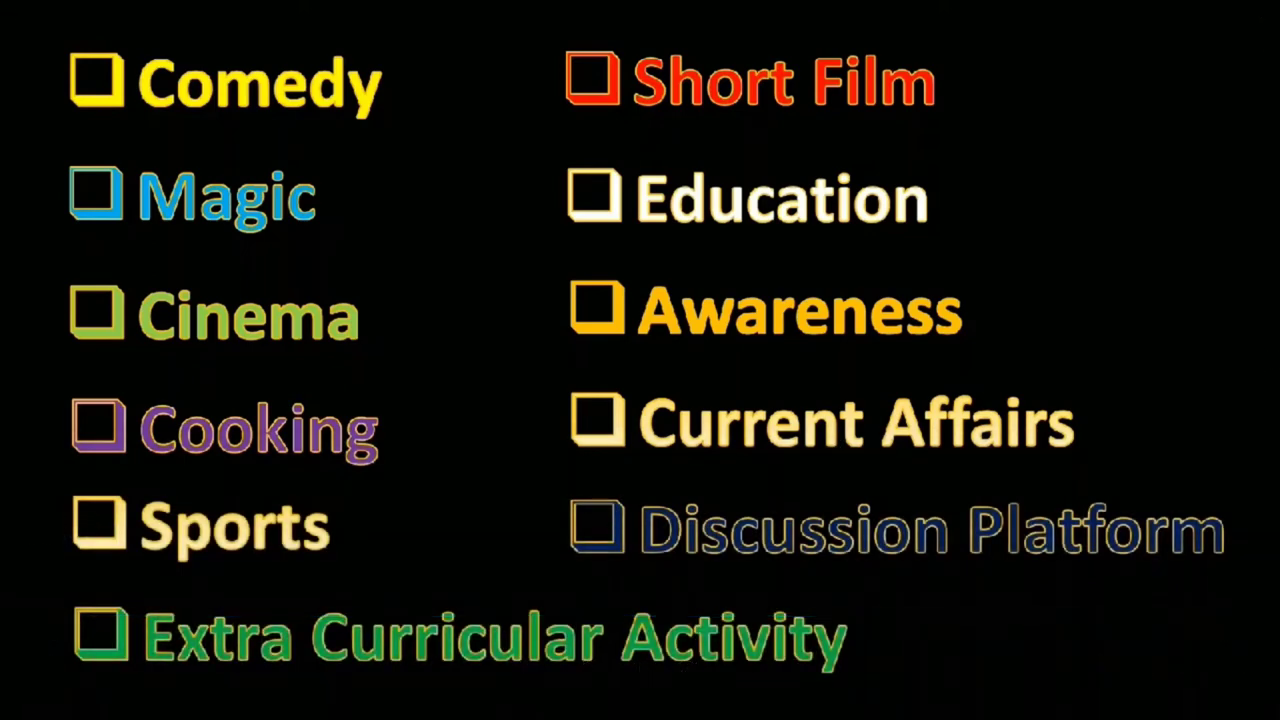
{"action": "left_click", "coordinate": [1274, 8]}
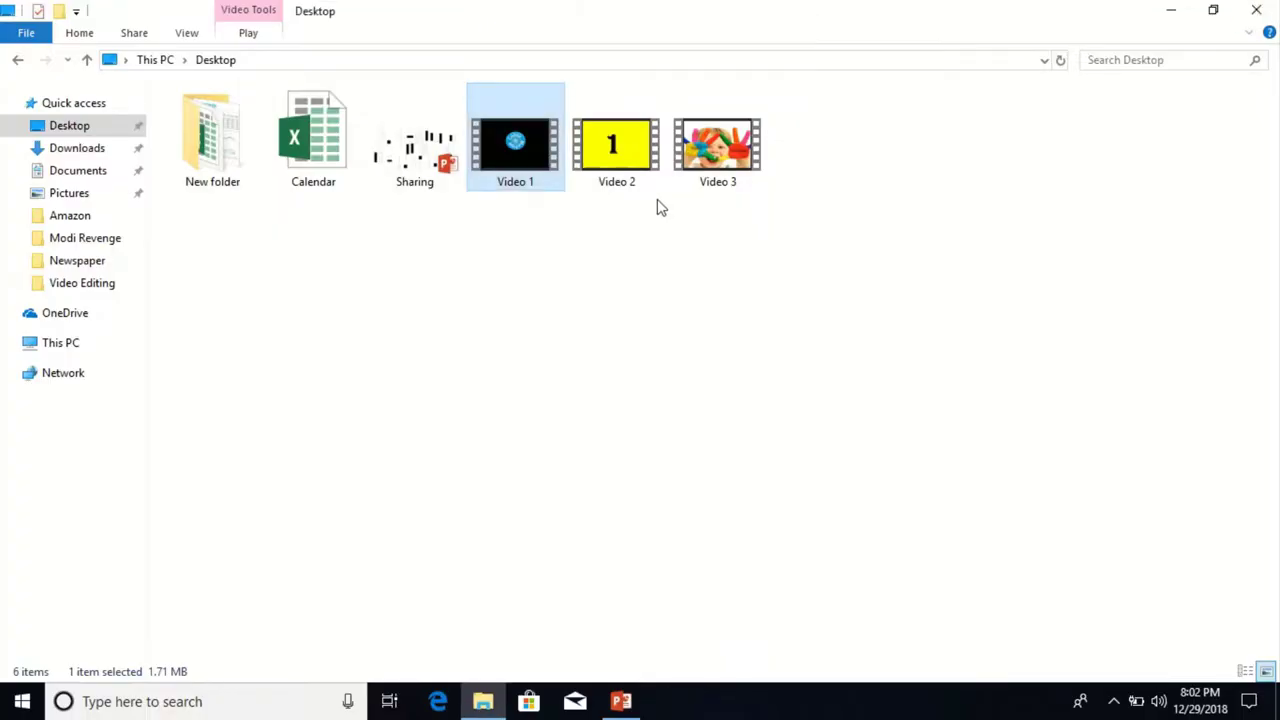
- Preview Video 2 in Movies & TV, close it, then play Video 3
{"action": "double_click", "coordinate": [617, 167]}
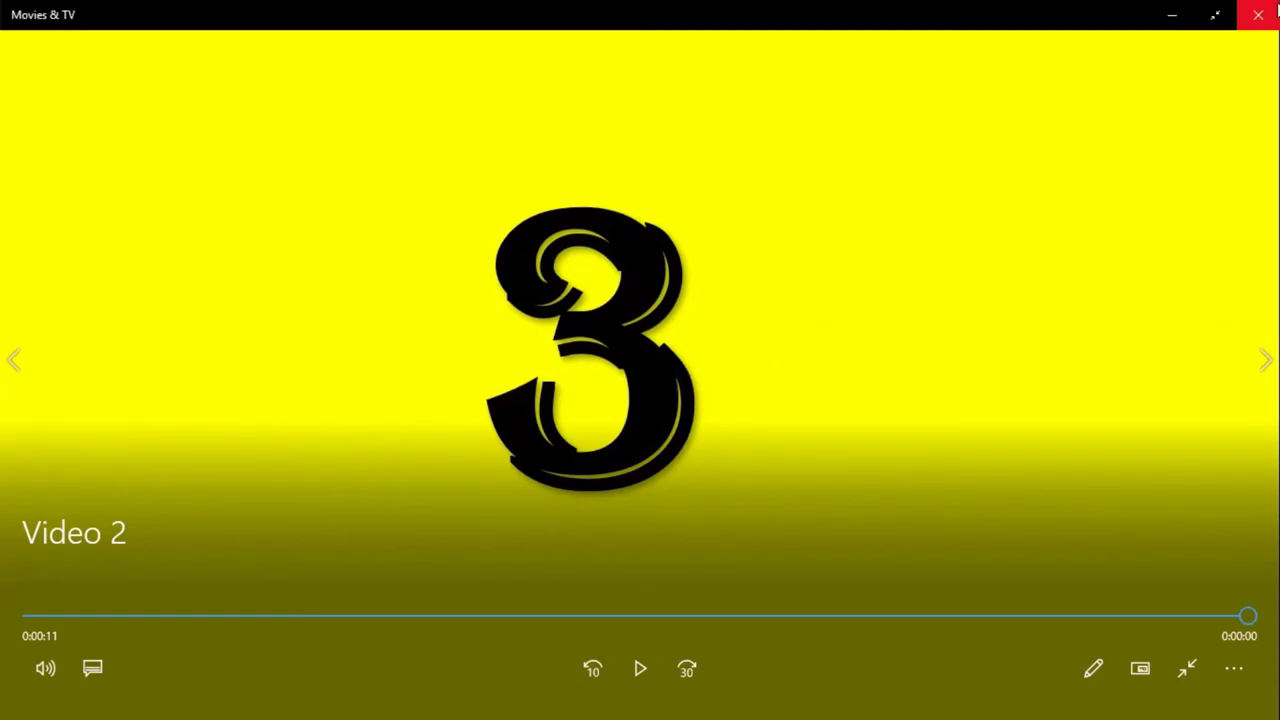
{"action": "left_click", "coordinate": [1276, 8]}
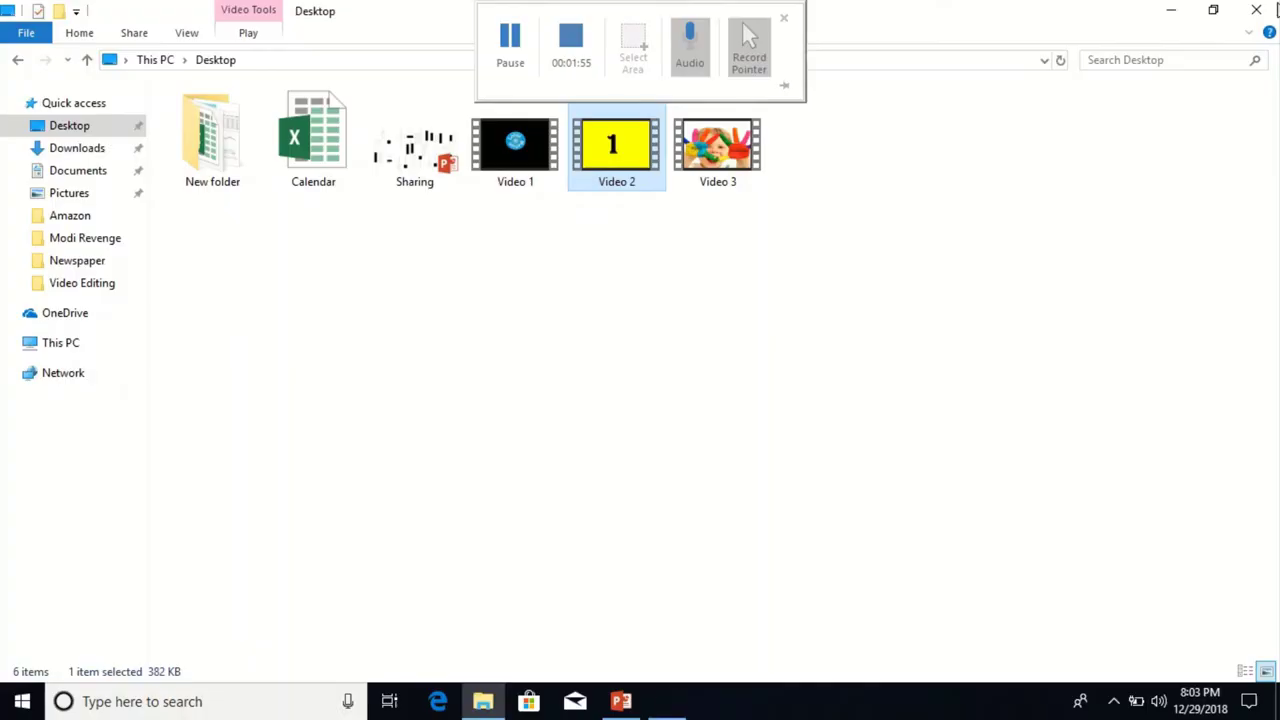
{"action": "double_click", "coordinate": [717, 172]}
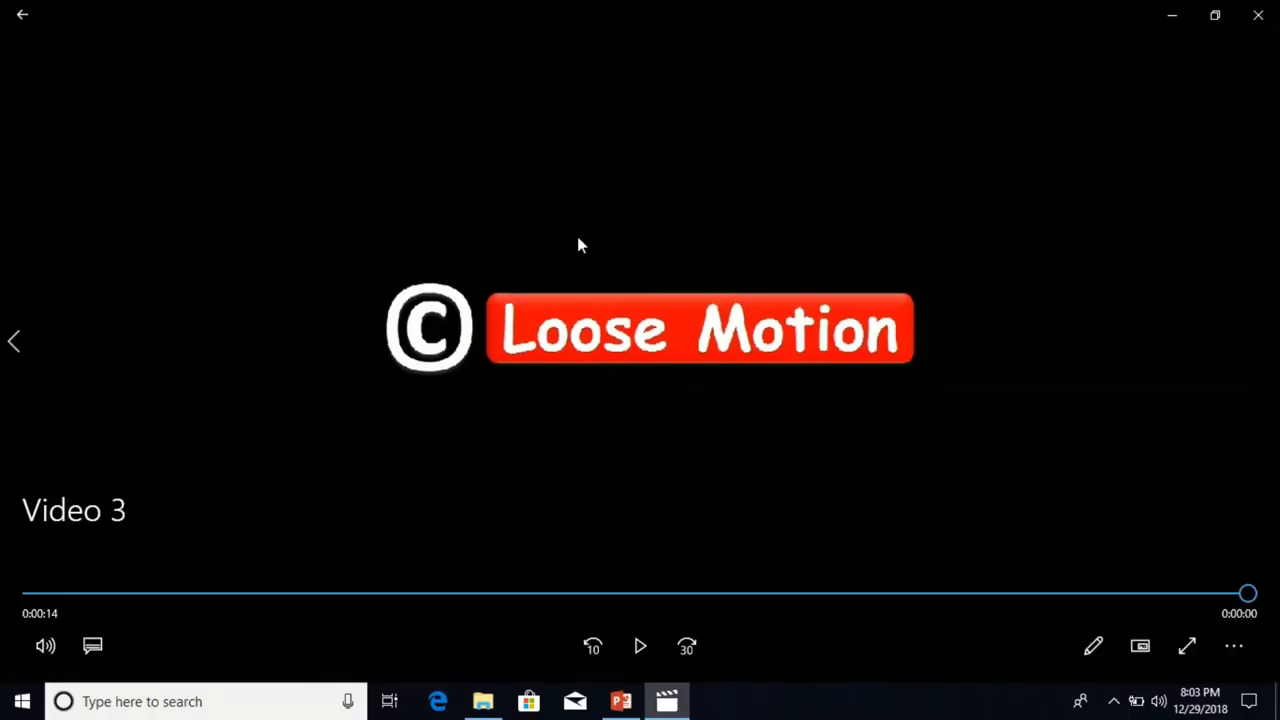
- Close Movies & TV and compare the file sizes of Video 1, Video 2 and Video 3
{"action": "left_click", "coordinate": [1258, 15]}
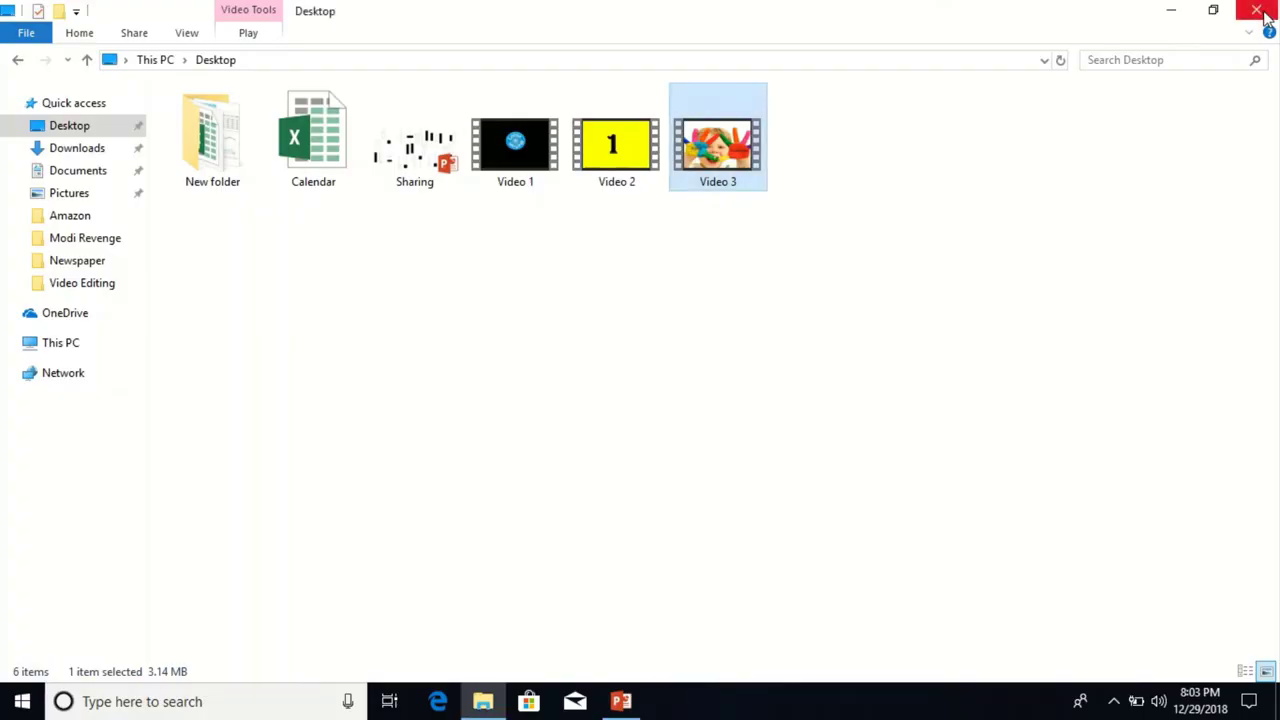
{"action": "left_click", "coordinate": [519, 168]}
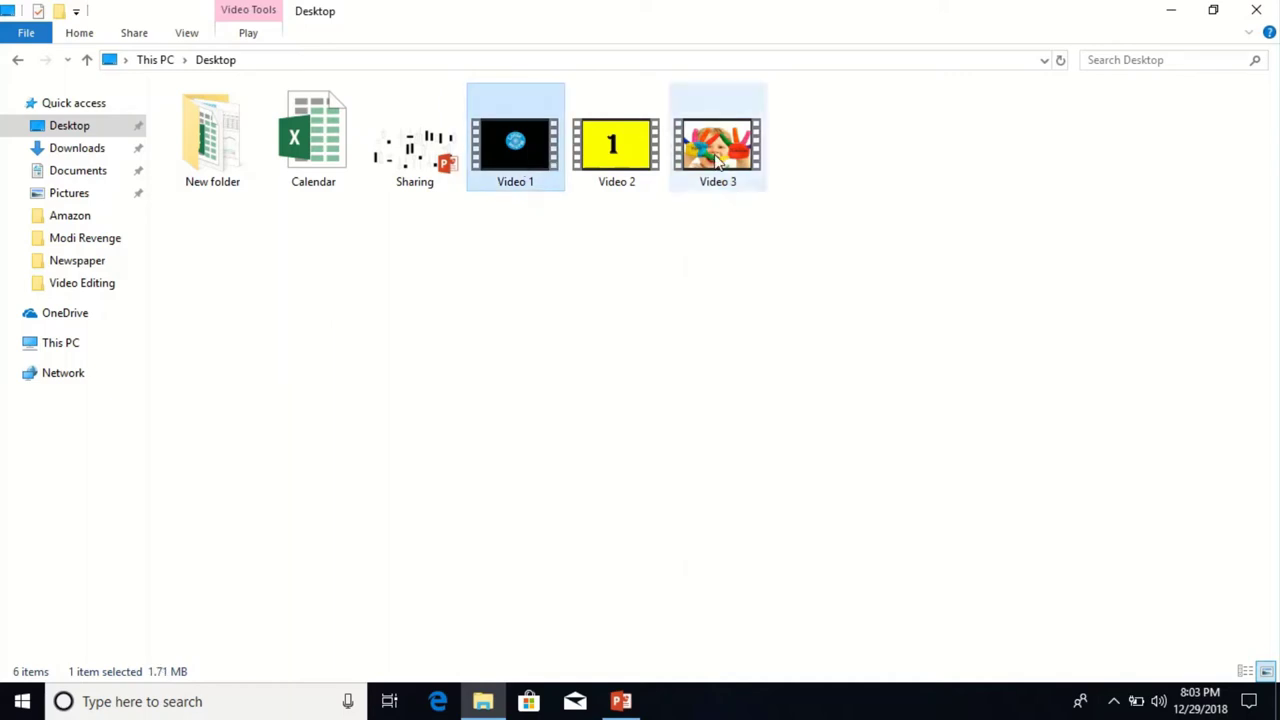
{"action": "left_click", "coordinate": [612, 165]}
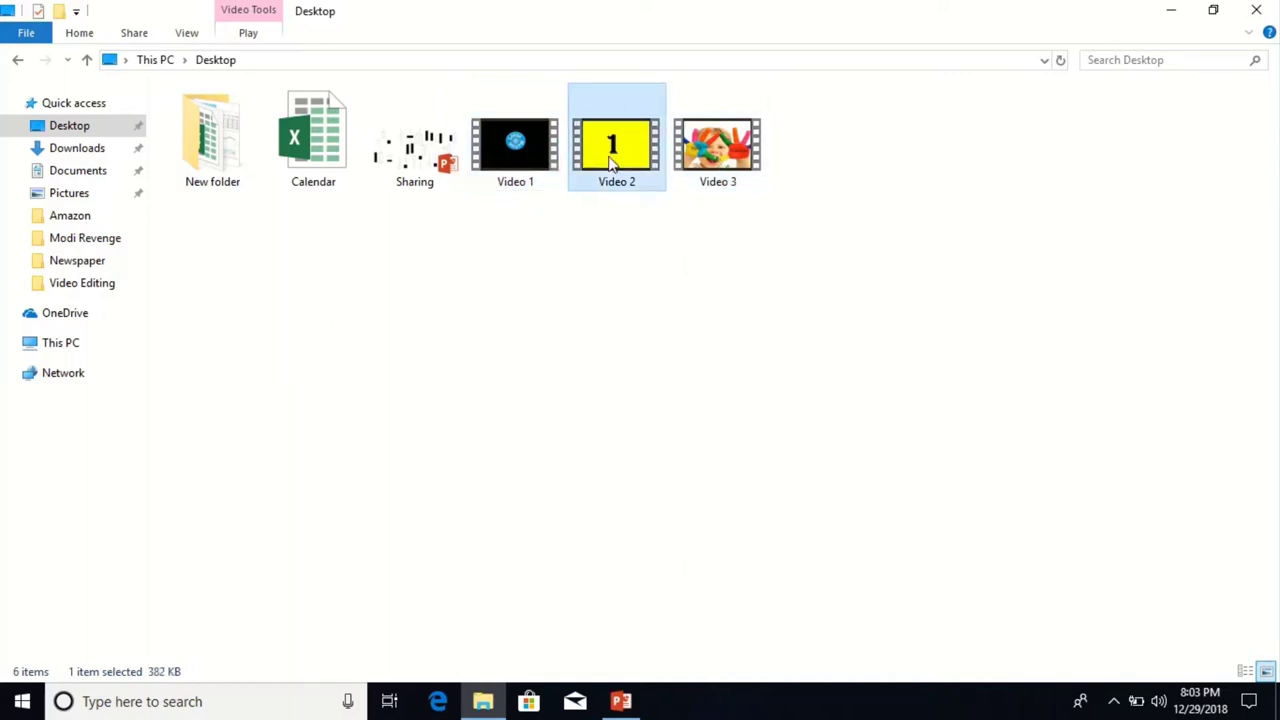
{"action": "left_click", "coordinate": [710, 173]}
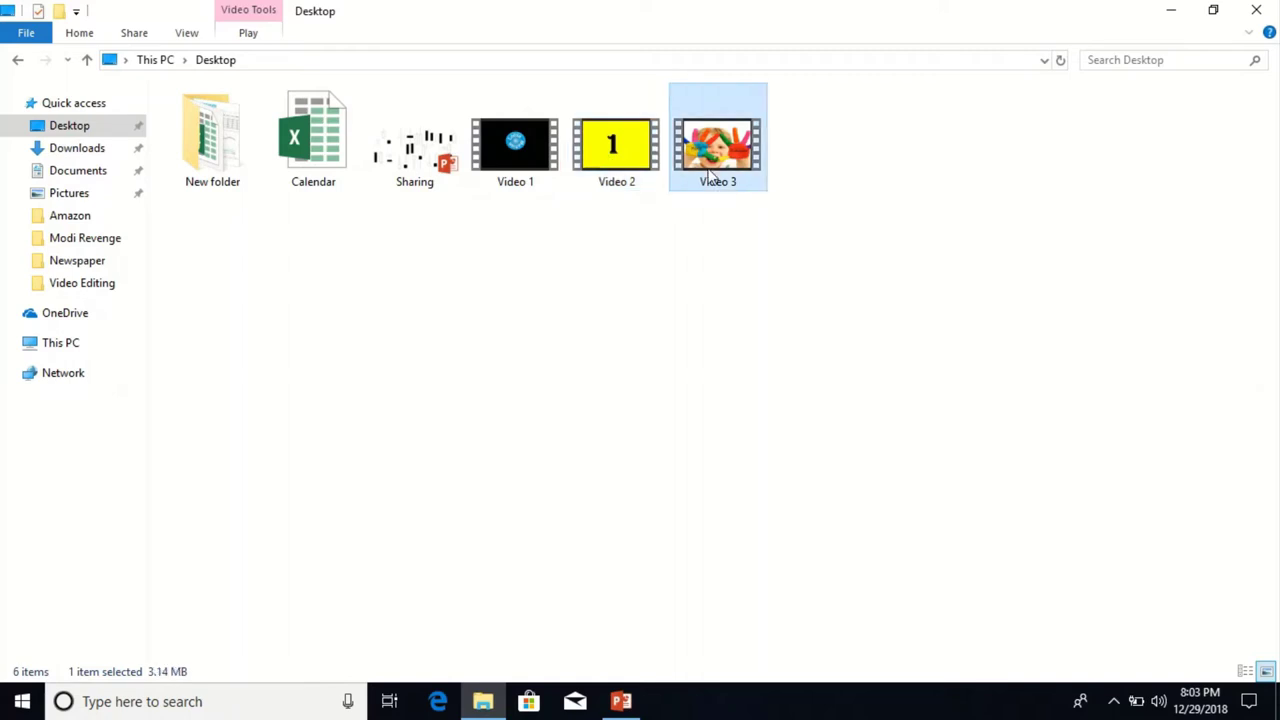
{"action": "left_click", "coordinate": [513, 167]}
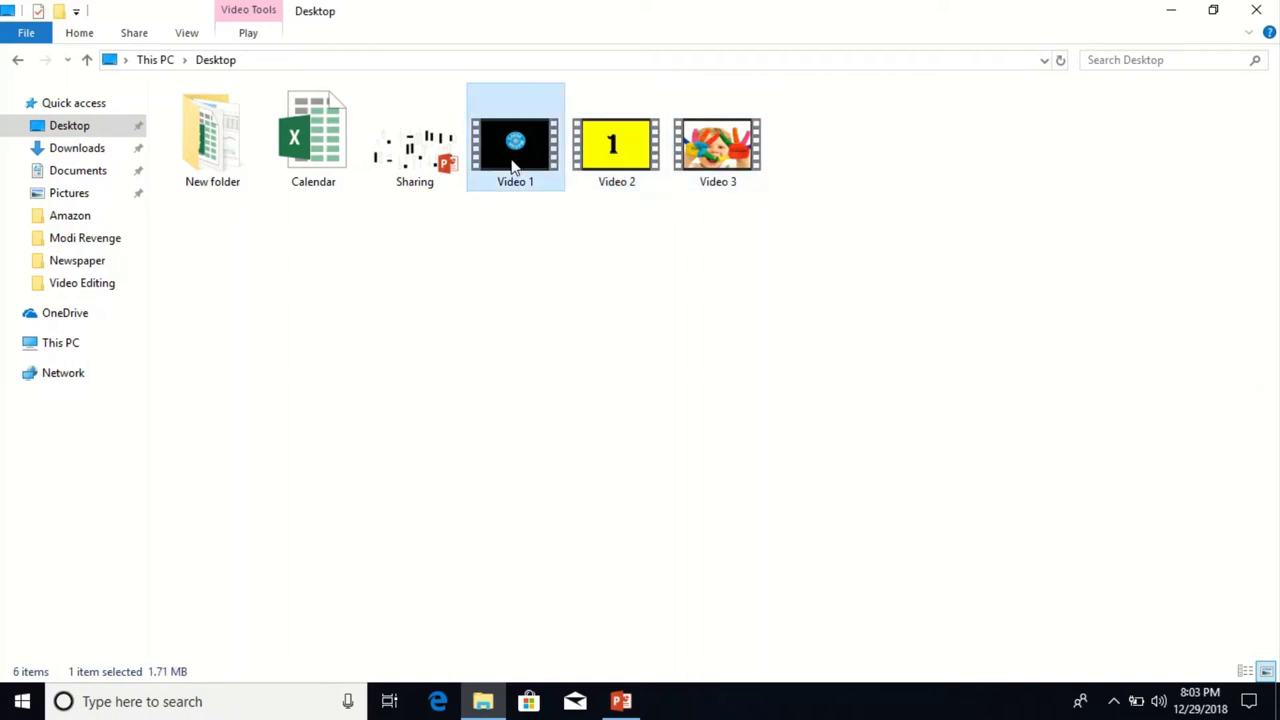
- Return to the blank Presentation1 in PowerPoint
{"action": "mouse_move", "coordinate": [593, 163]}
{"action": "mouse_move", "coordinate": [622, 705]}
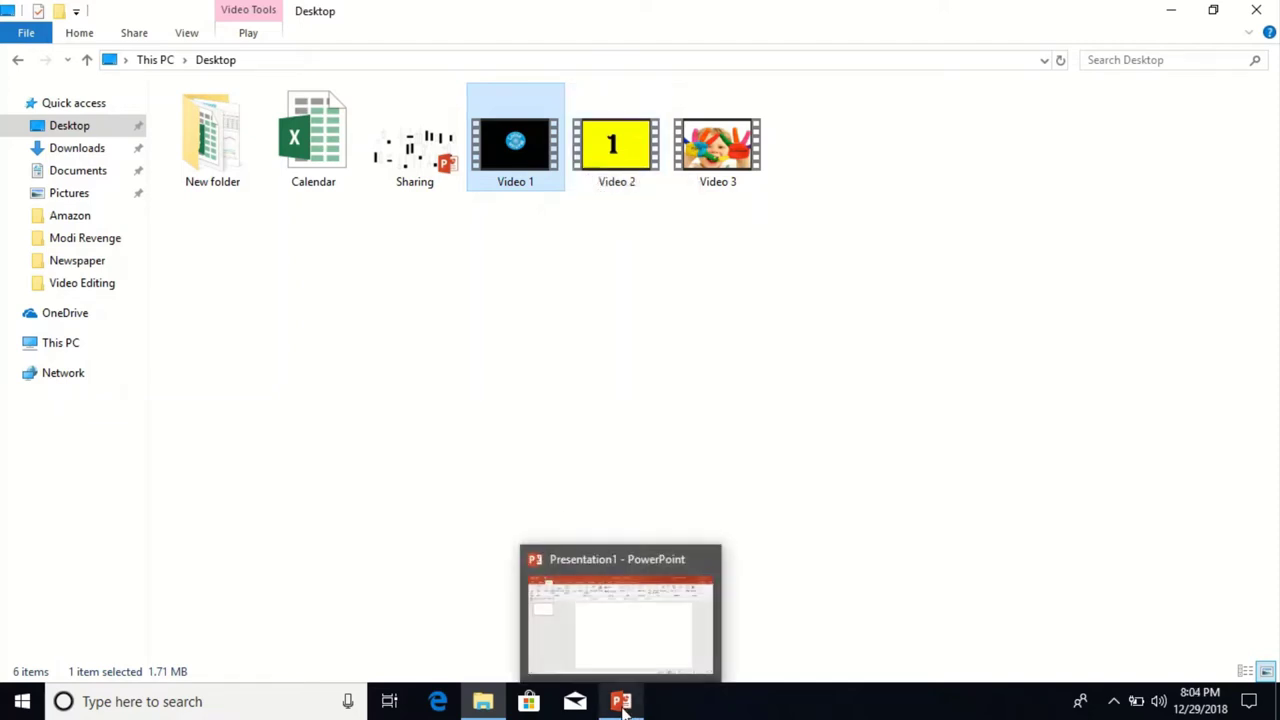
{"action": "left_click", "coordinate": [610, 622]}
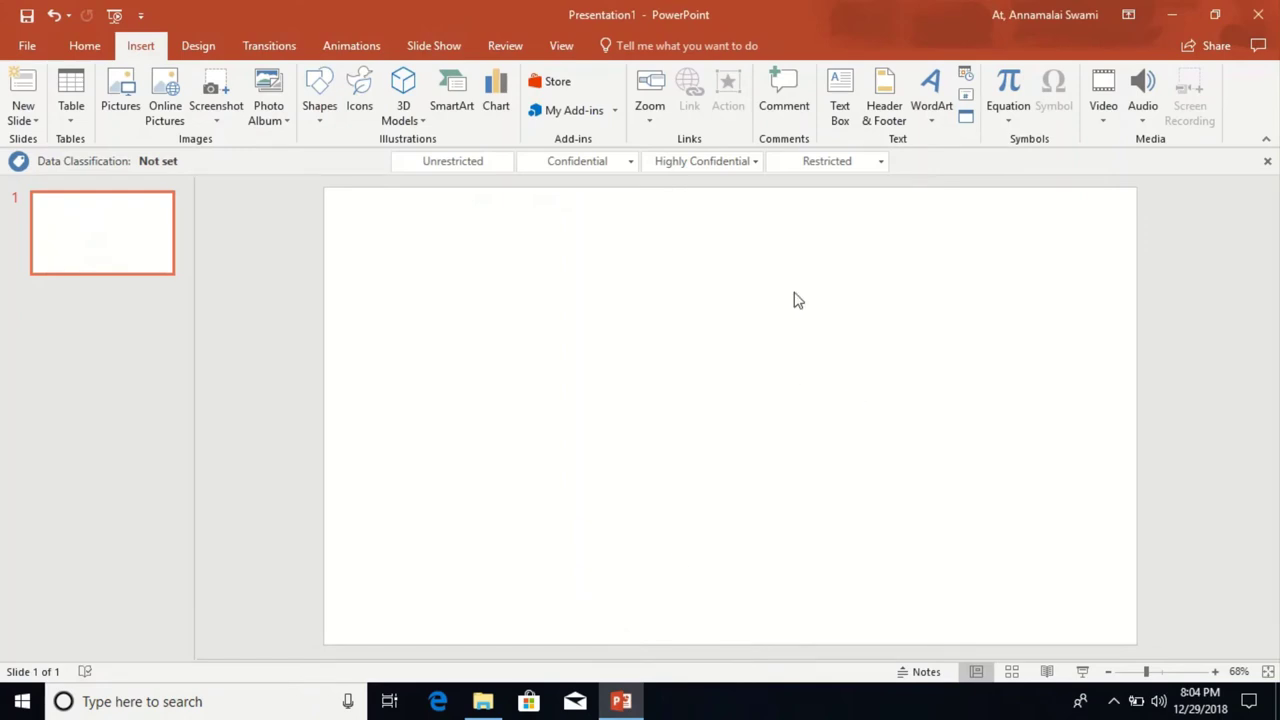
{"action": "left_click", "coordinate": [1264, 20]}
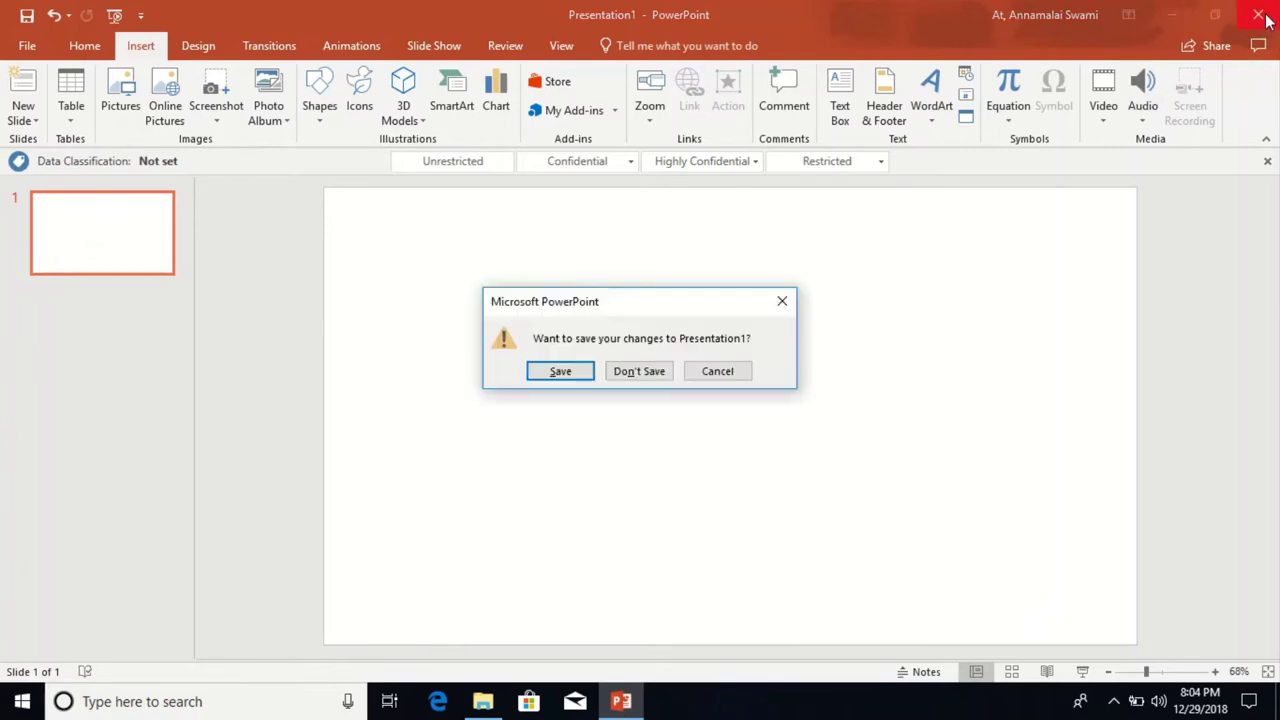
{"action": "left_click", "coordinate": [717, 372]}
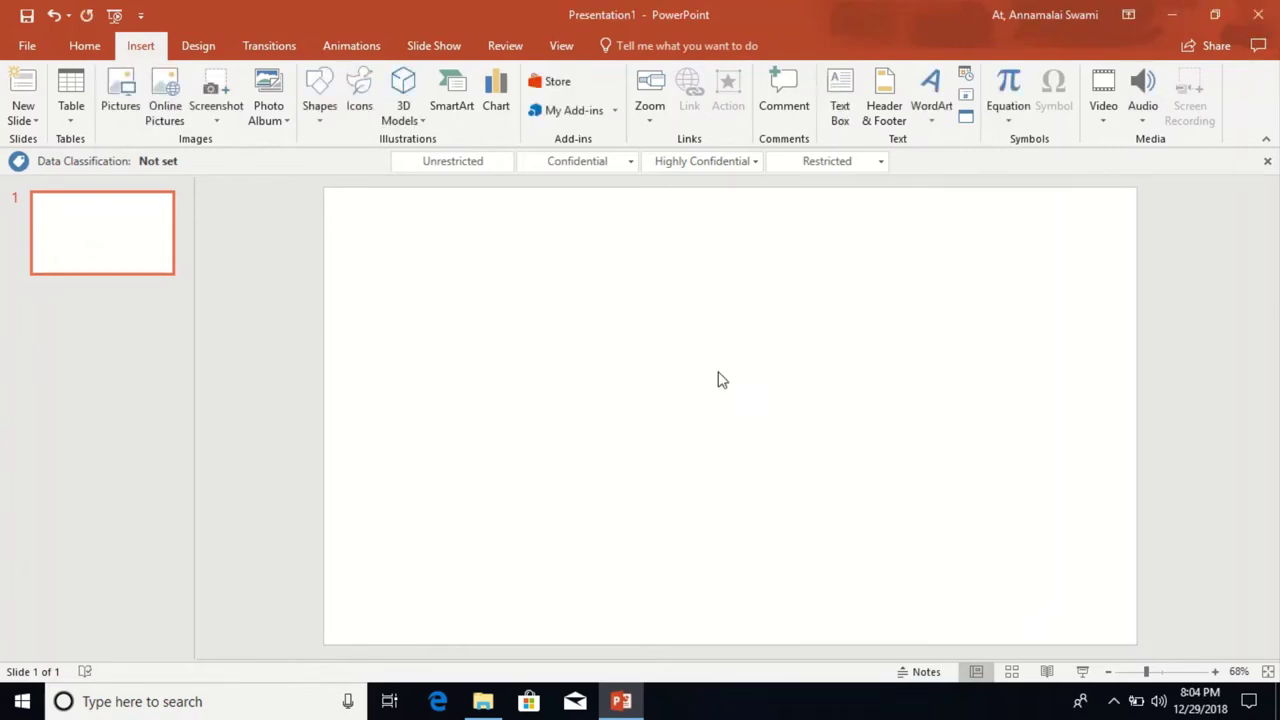
{"action": "left_click", "coordinate": [63, 705]}
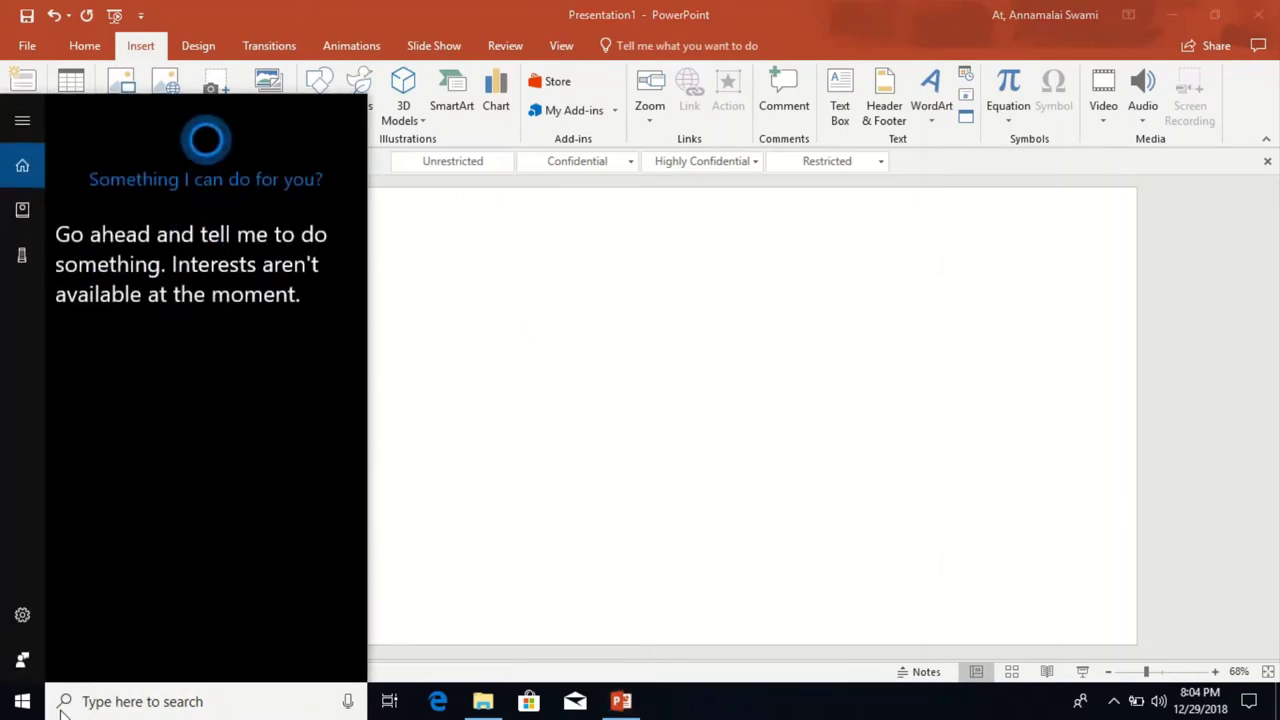
{"action": "key", "text": "super+r"}
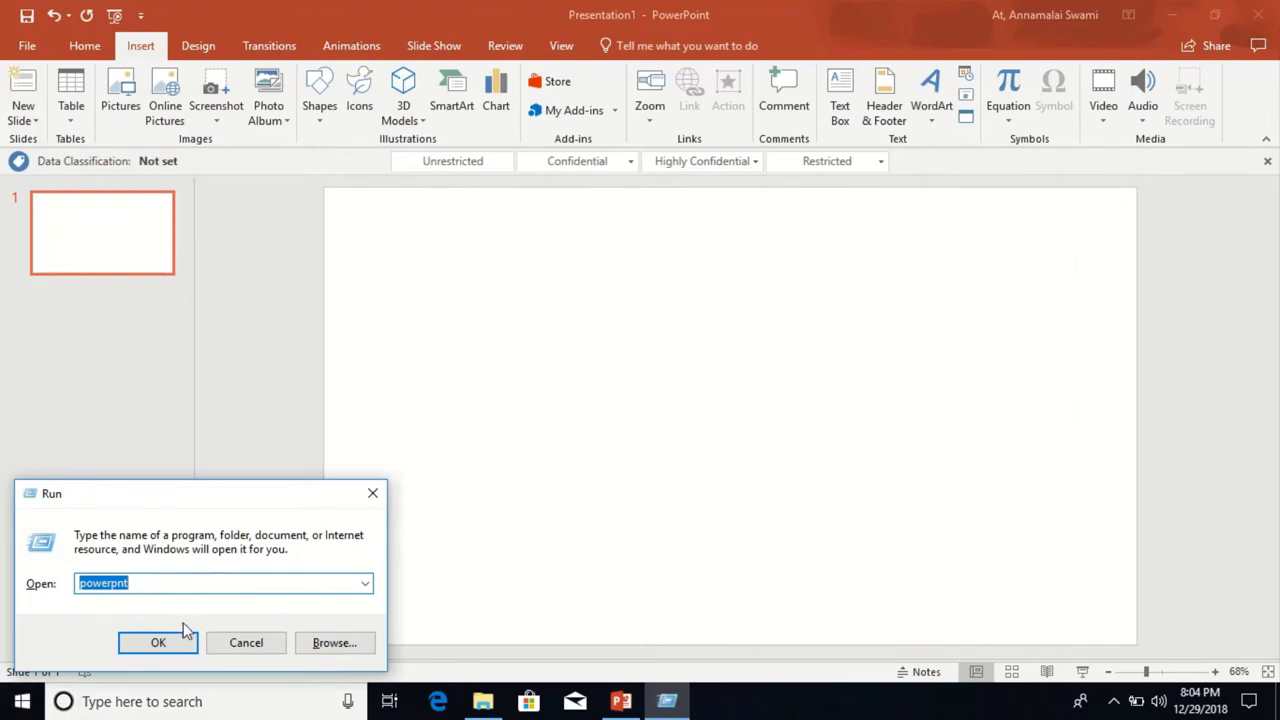
{"action": "left_click", "coordinate": [239, 645]}
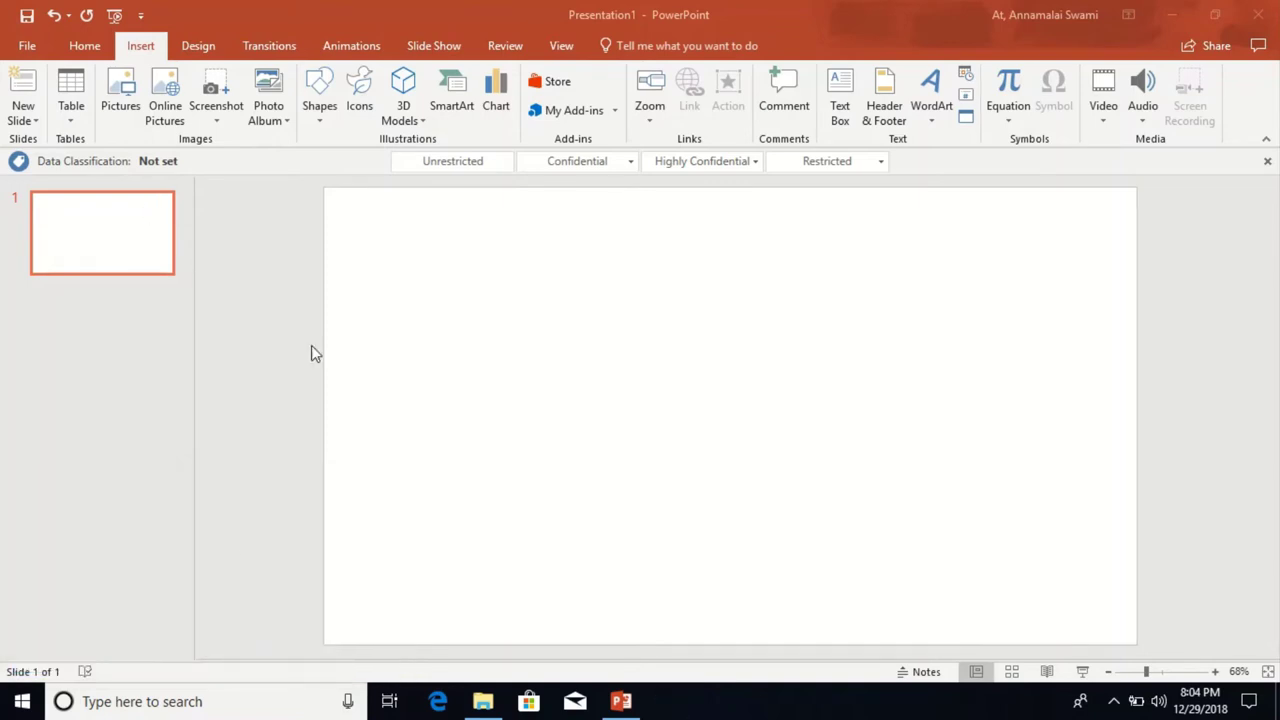
{"action": "key", "text": "alt+Tab"}
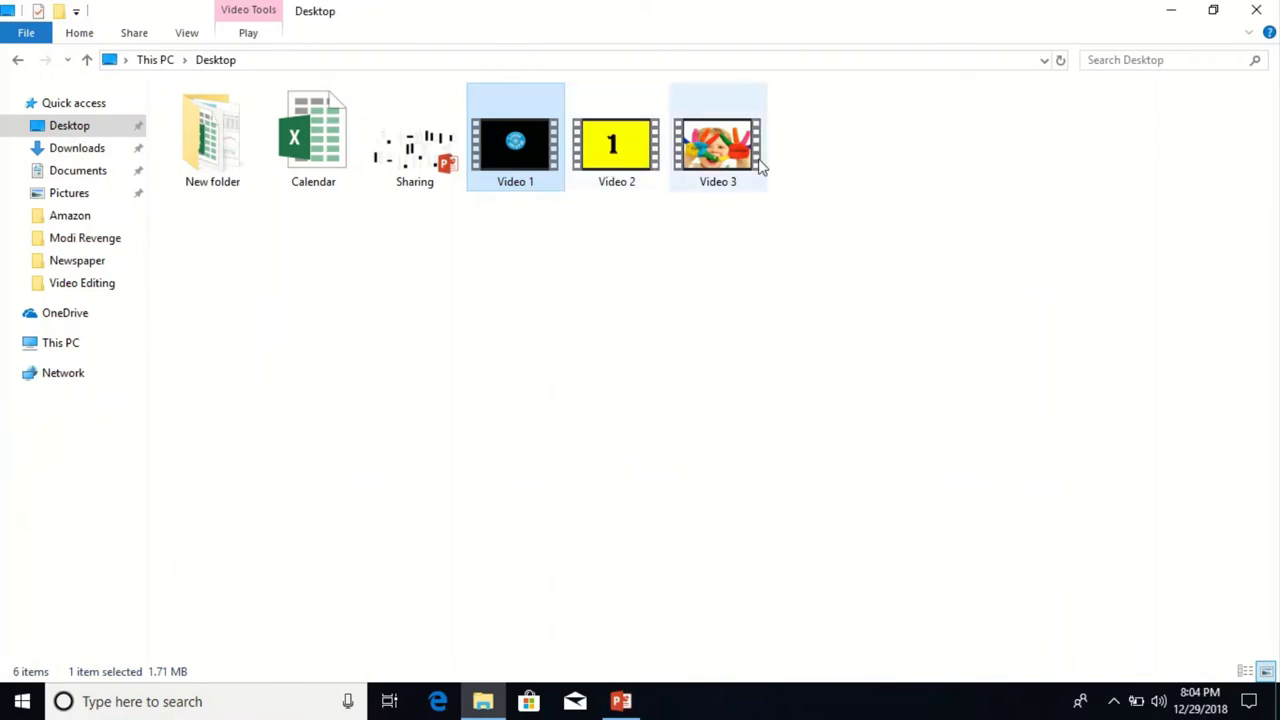
{"action": "key", "text": "alt+Tab"}
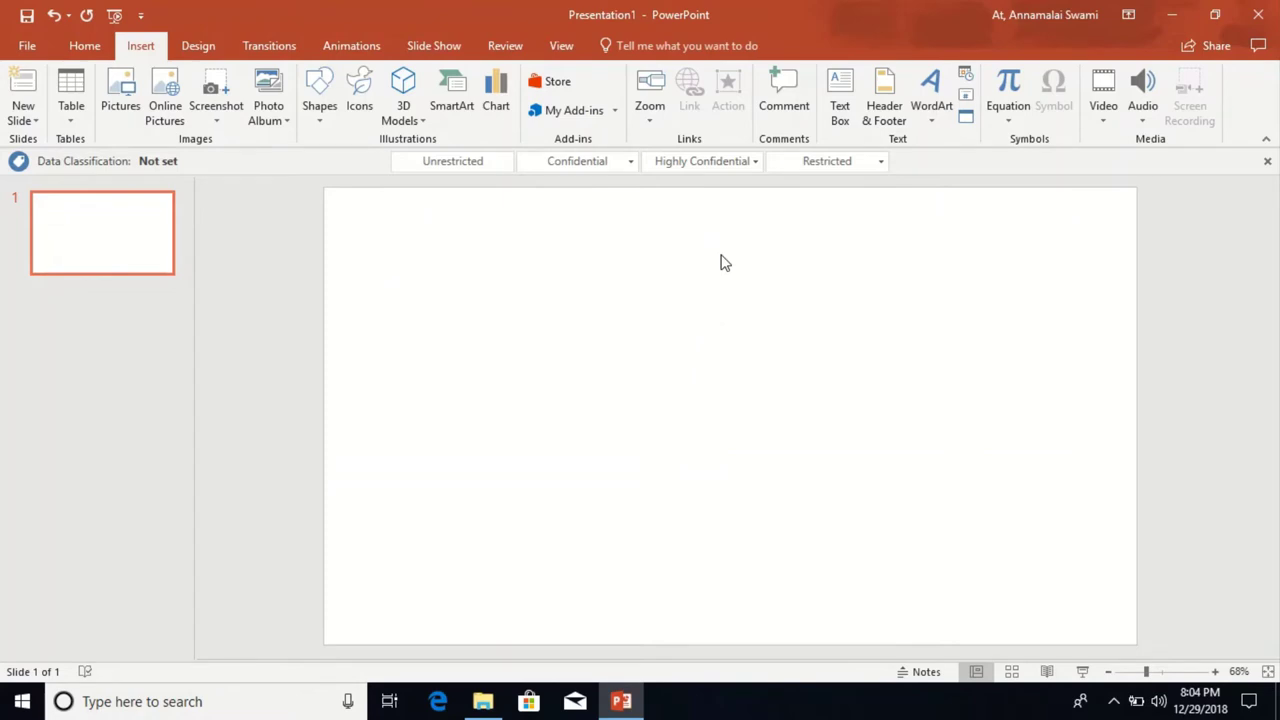
- Add two new slides with the Blank layout after slide 1
{"action": "left_click", "coordinate": [28, 122]}
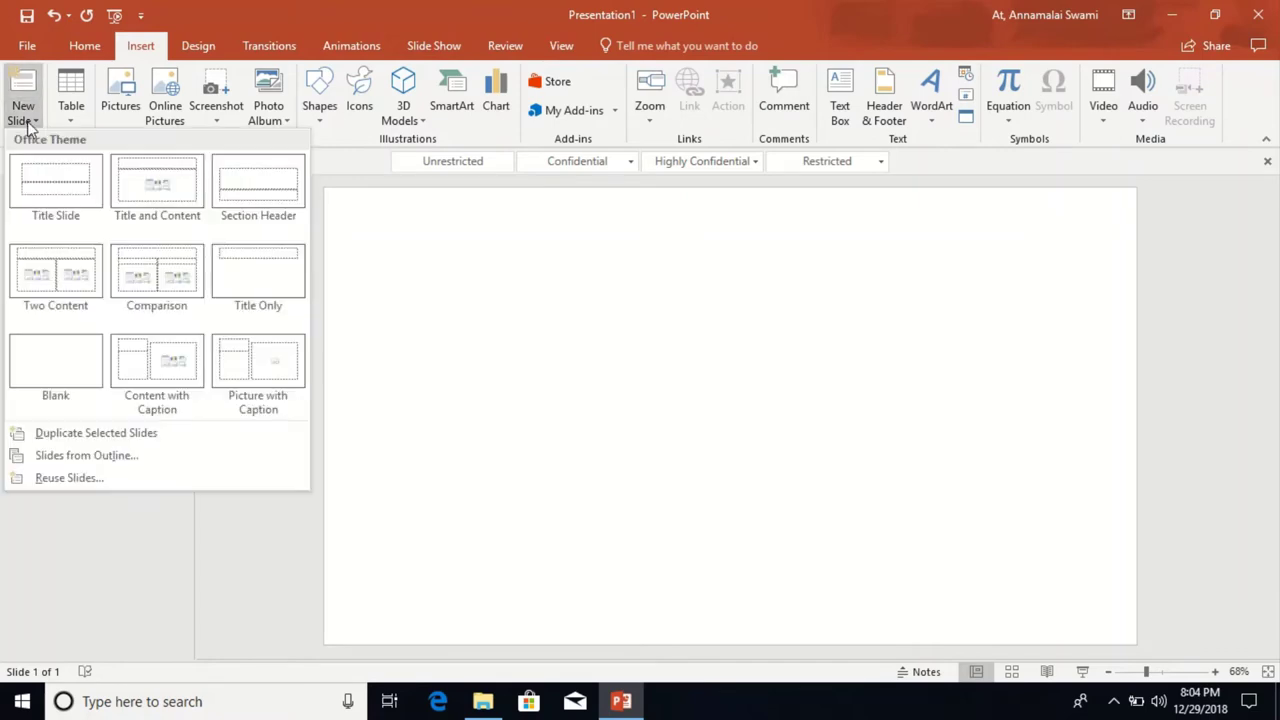
{"action": "left_click", "coordinate": [84, 362]}
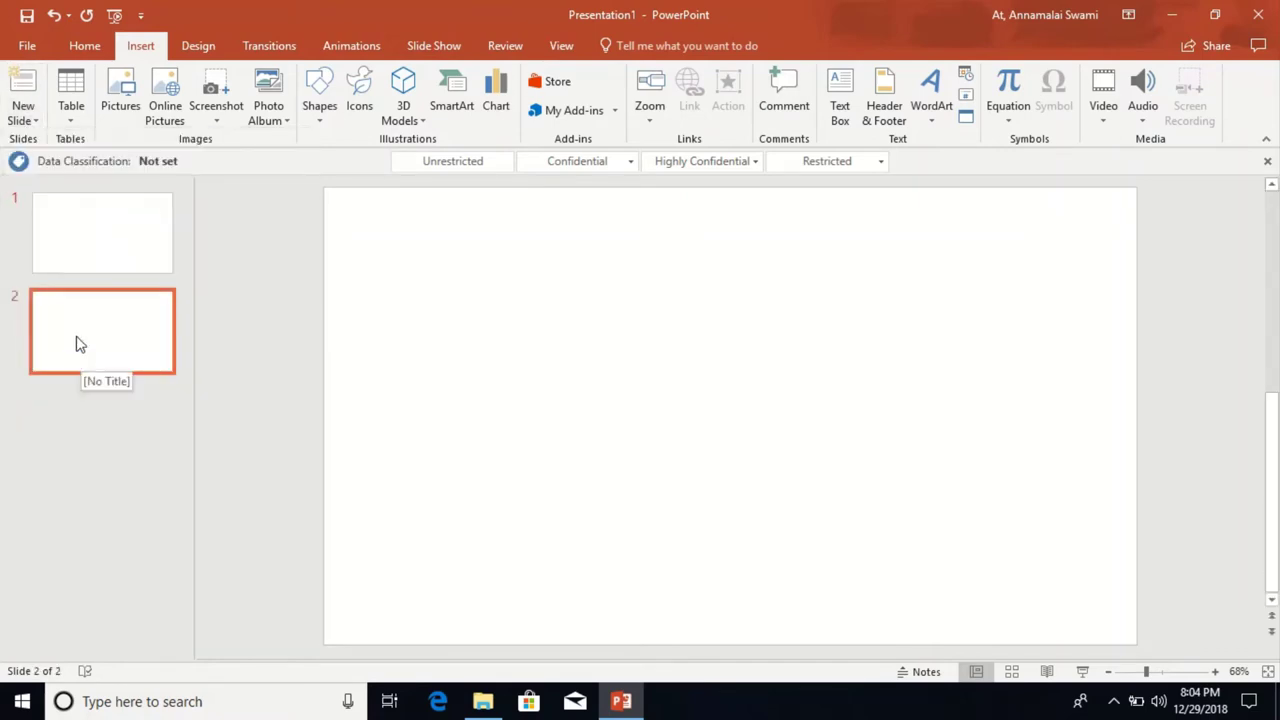
{"action": "left_click", "coordinate": [28, 120]}
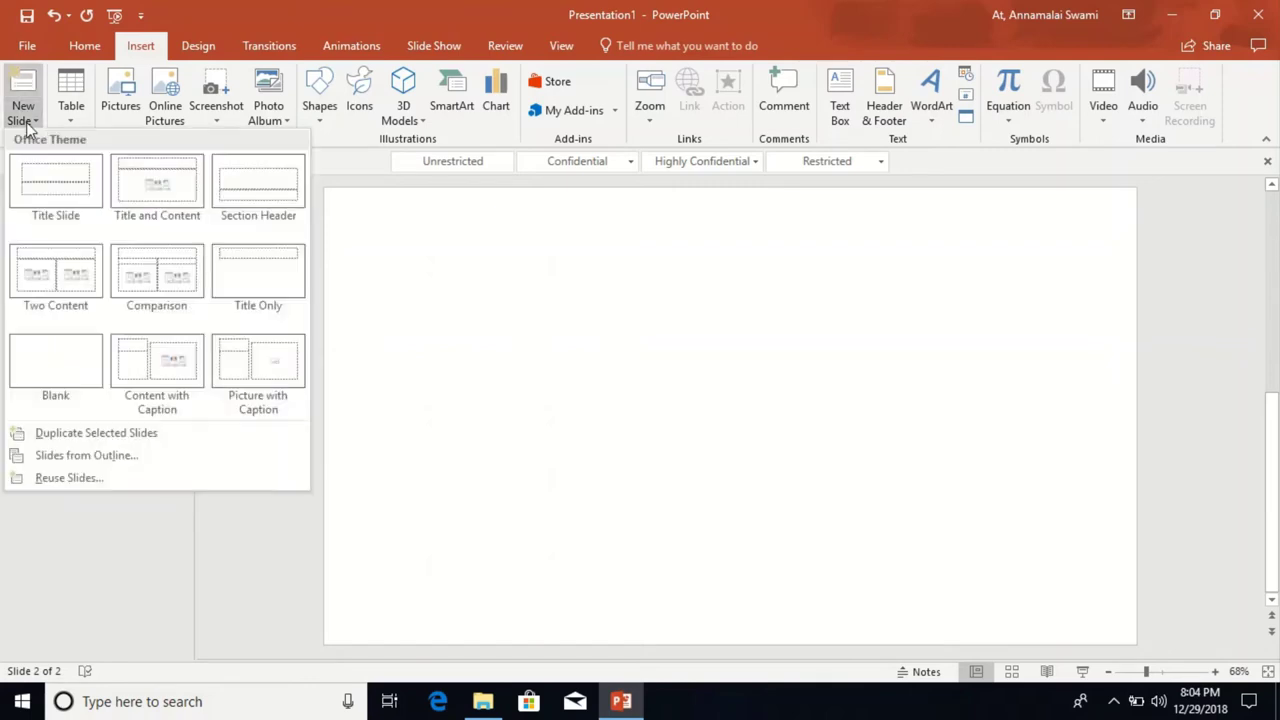
{"action": "left_click", "coordinate": [69, 384]}
- Check slides 1 through 3, ending back on slide 1
{"action": "left_click", "coordinate": [90, 231]}
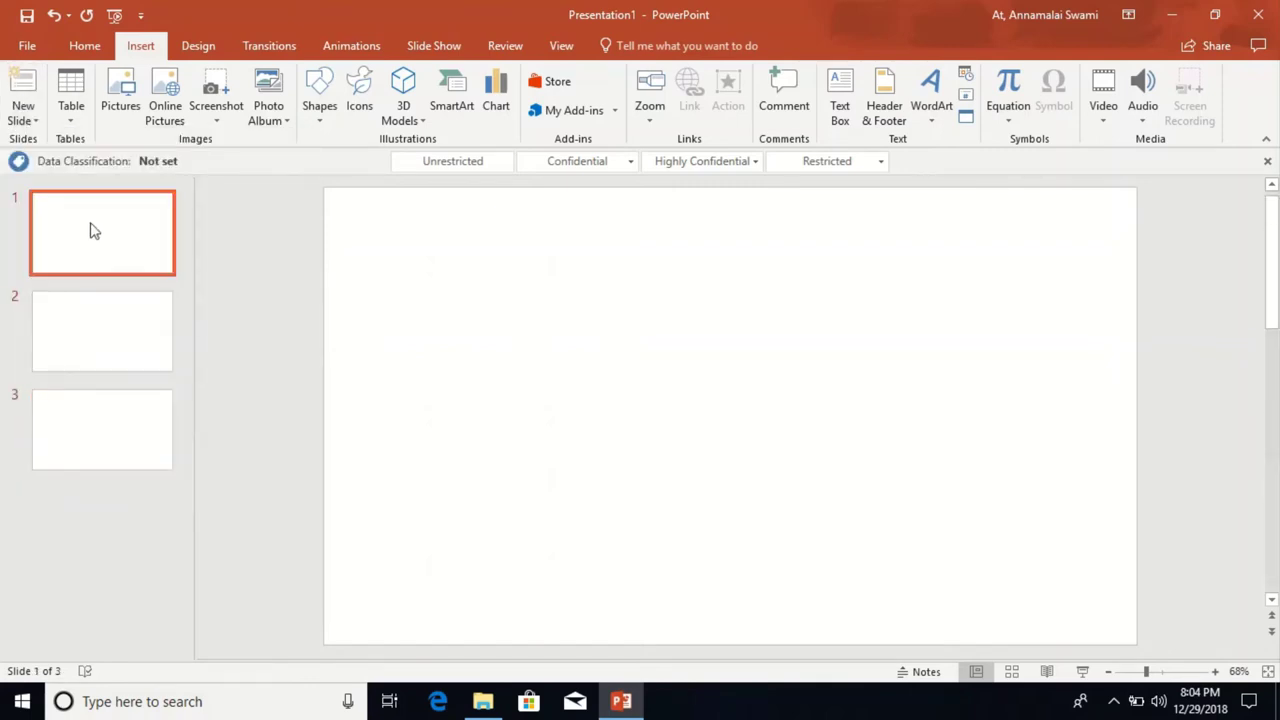
{"action": "left_click", "coordinate": [123, 320]}
{"action": "left_click", "coordinate": [127, 419]}
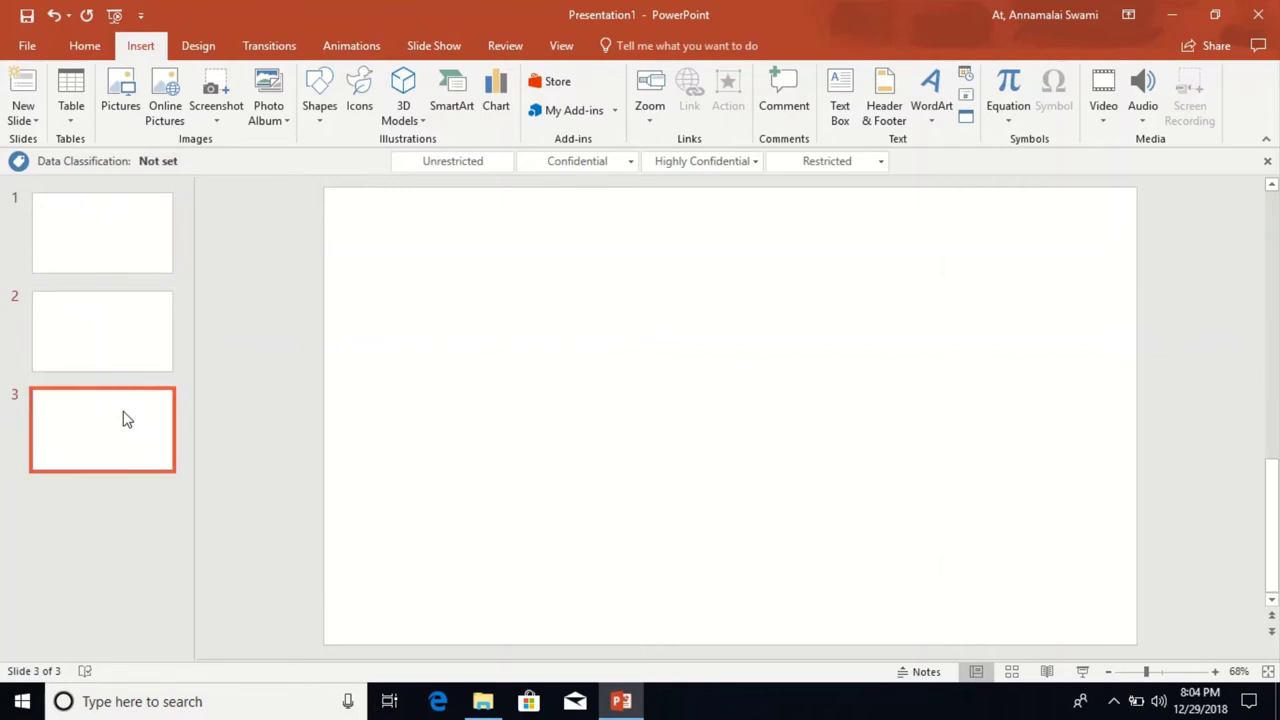
{"action": "left_click", "coordinate": [126, 237]}
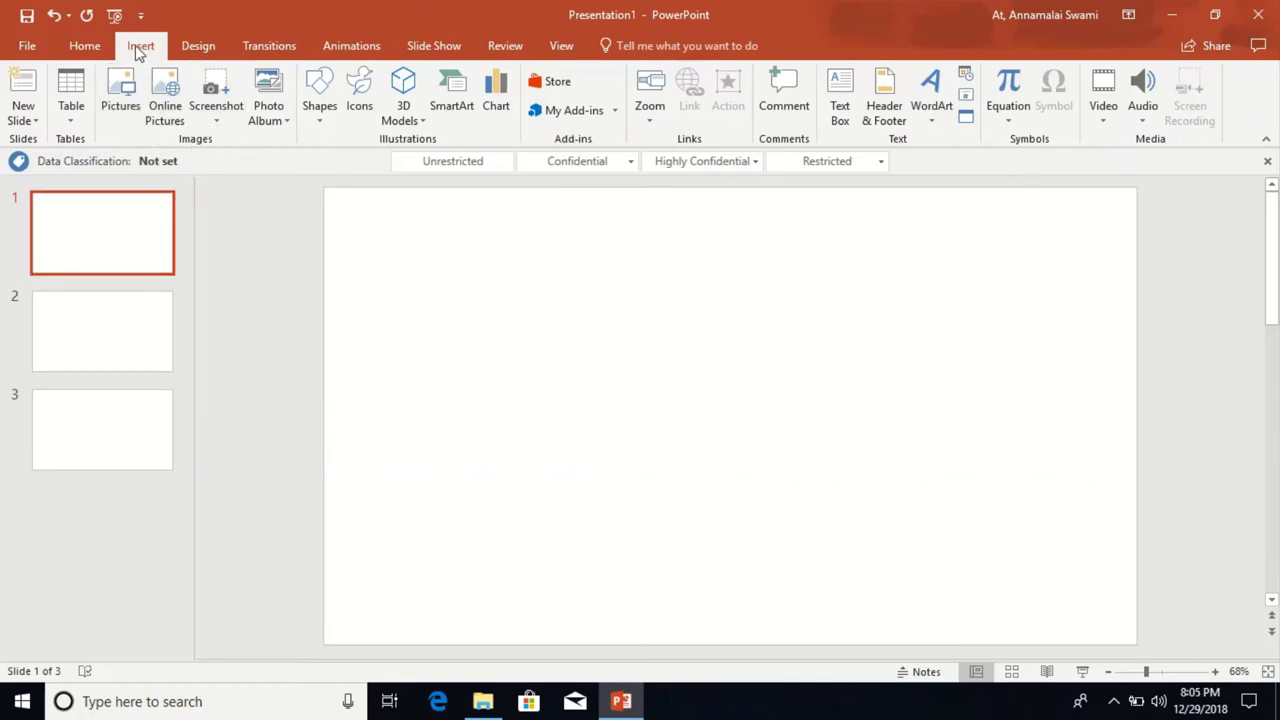
- Insert Video 1 from the Desktop onto slide 1, filling the 13.33" by 7.5" slide
{"action": "left_click", "coordinate": [85, 47]}
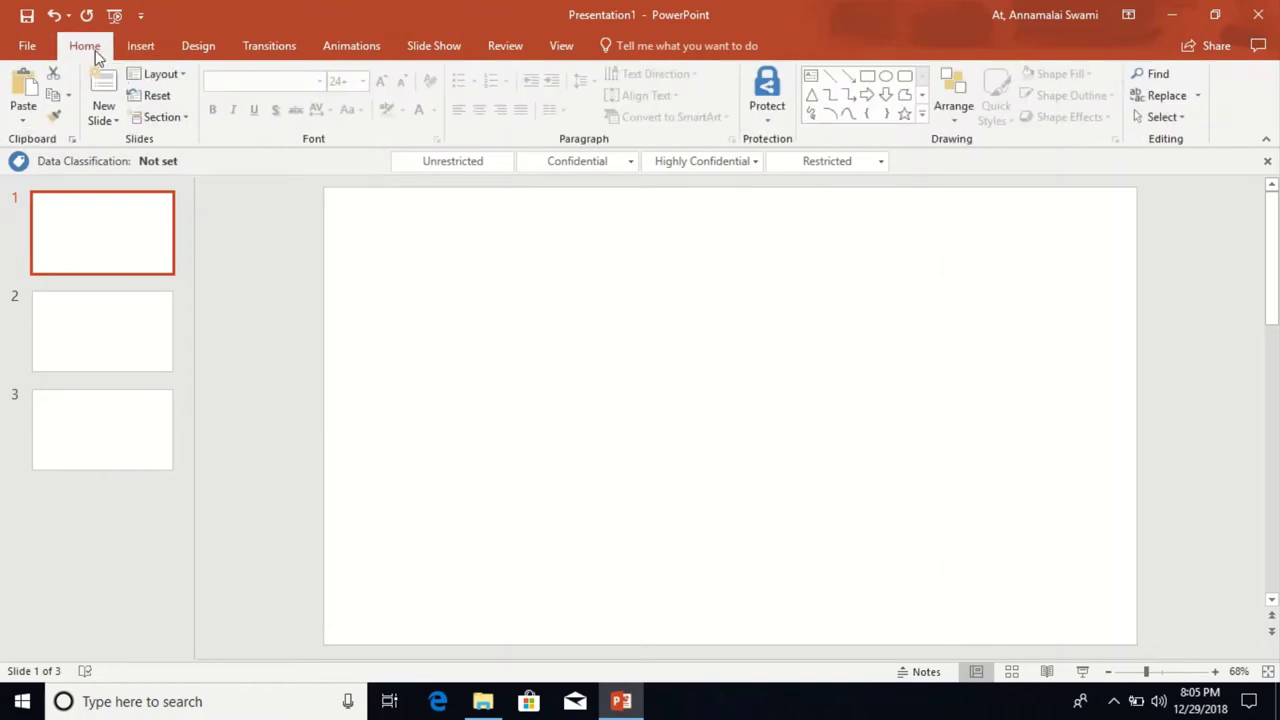
{"action": "left_click", "coordinate": [141, 47]}
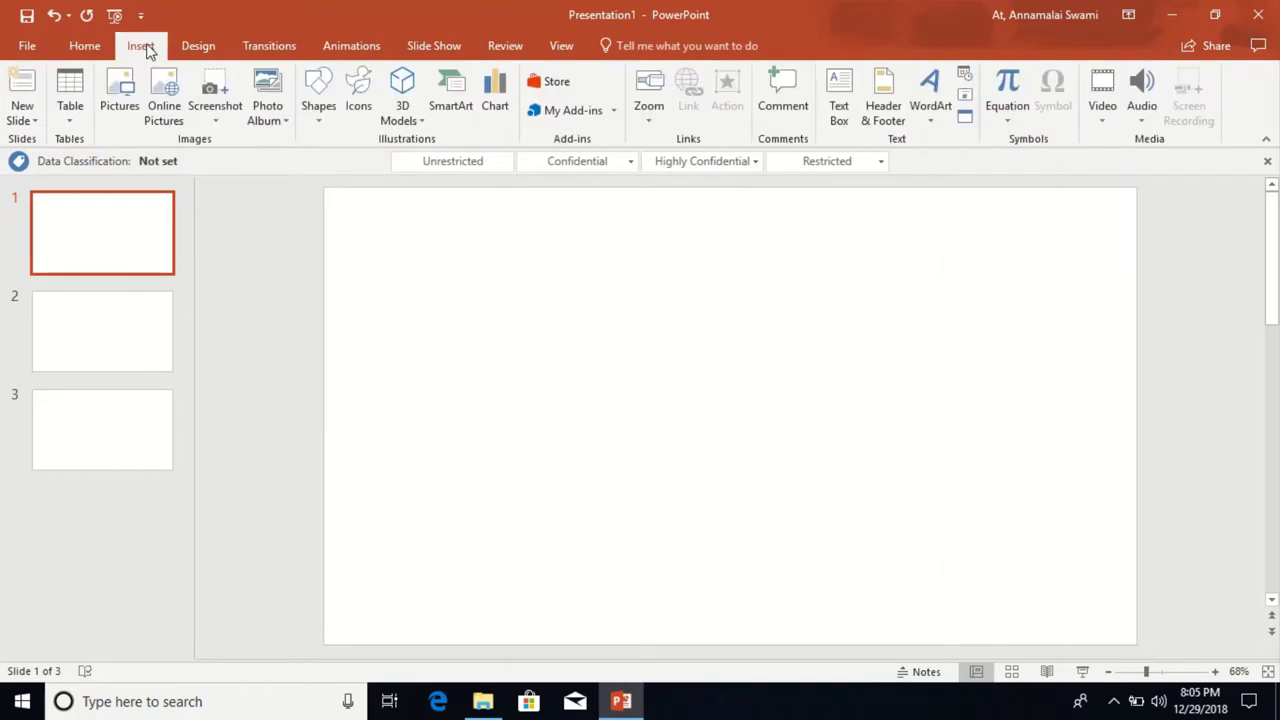
{"action": "left_click", "coordinate": [1105, 124]}
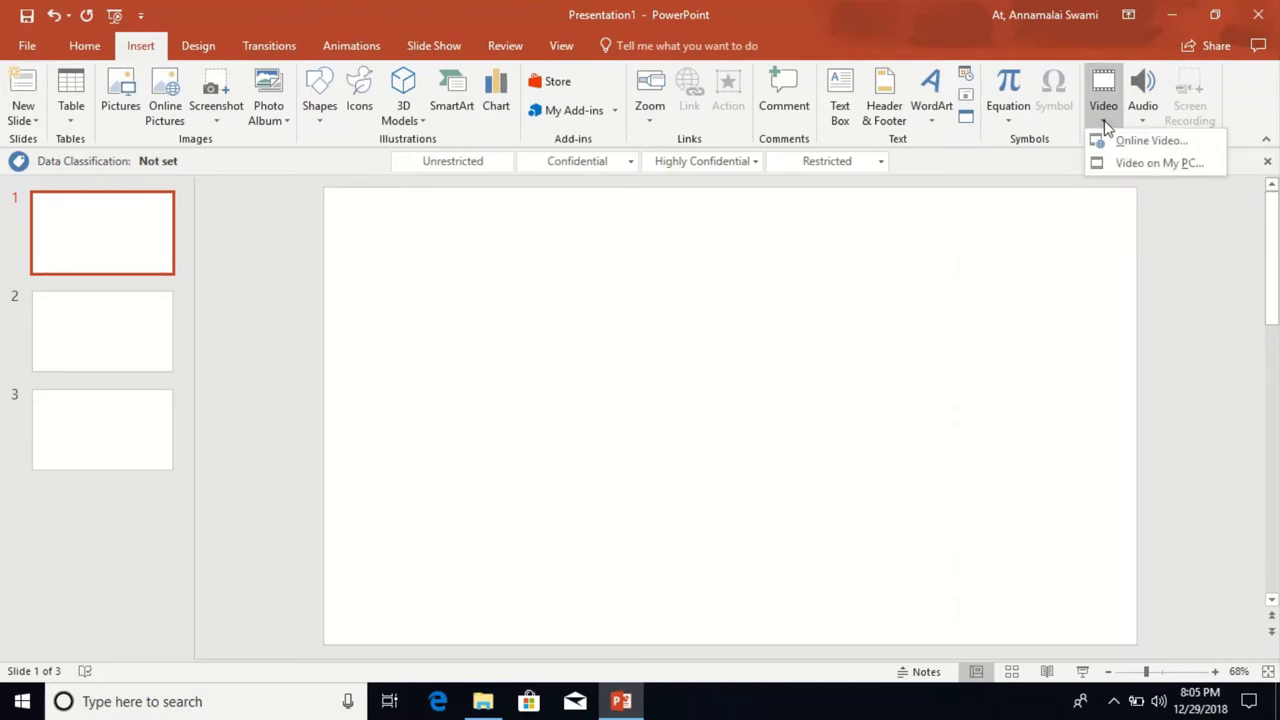
{"action": "left_click", "coordinate": [1161, 165]}
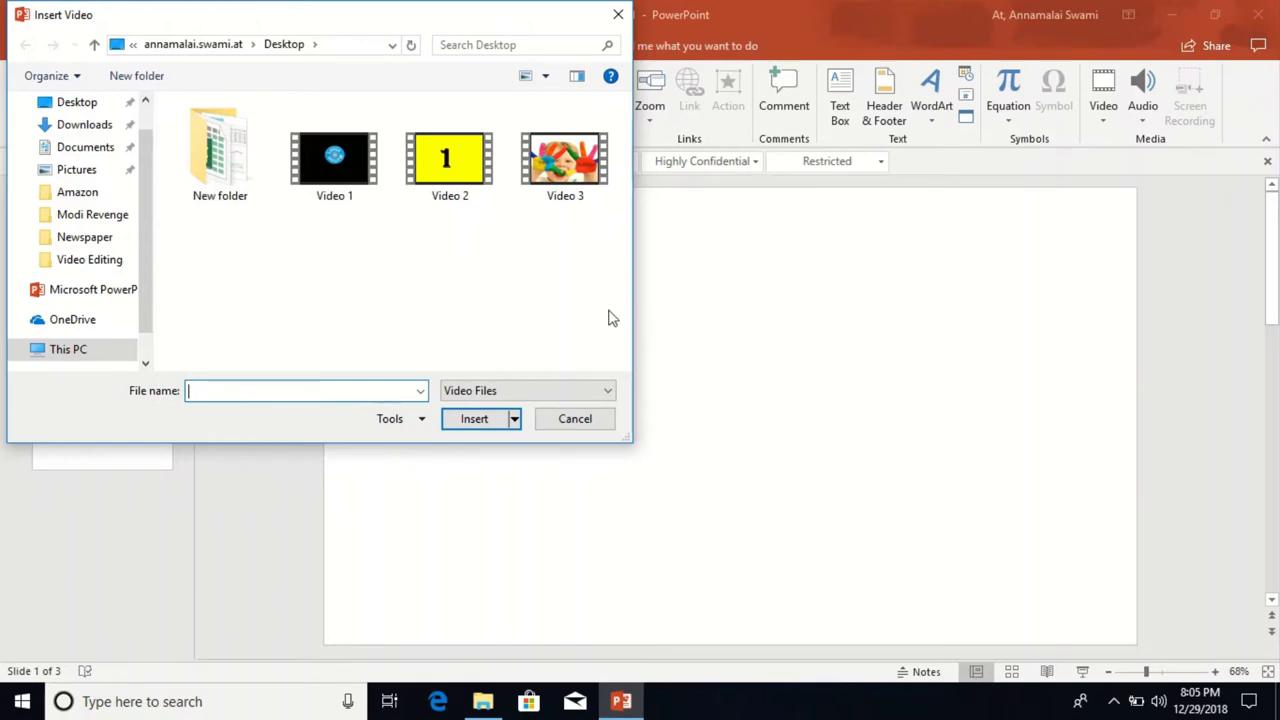
{"action": "left_click", "coordinate": [338, 166]}
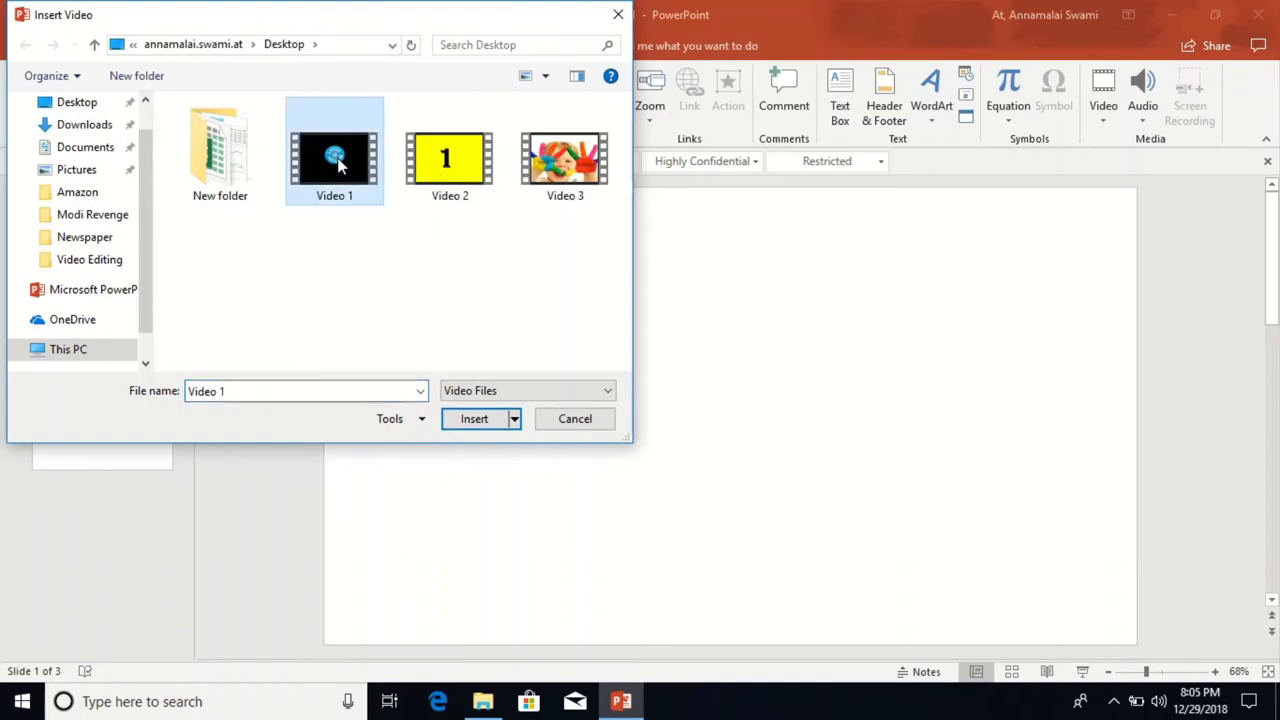
{"action": "left_click", "coordinate": [484, 420]}
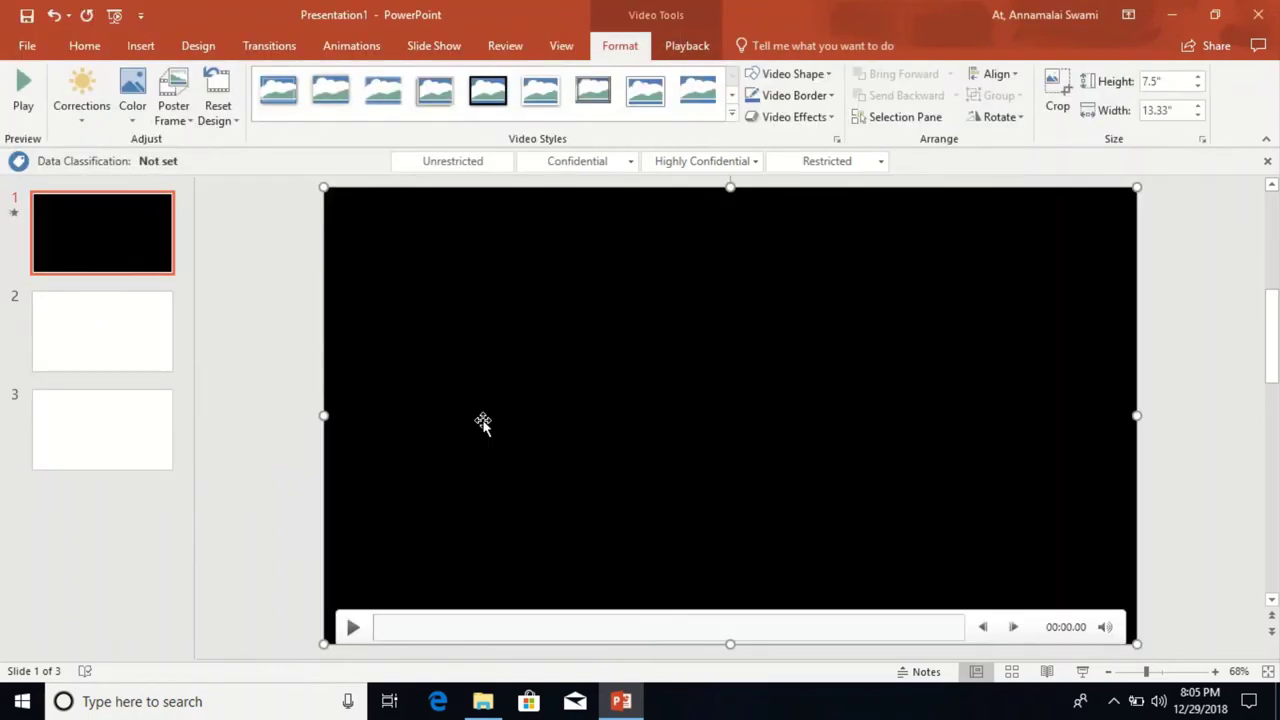
- Insert Video 2 from the Desktop onto slide 2 at full-slide size, then move to slide 3
{"action": "left_click", "coordinate": [109, 358]}
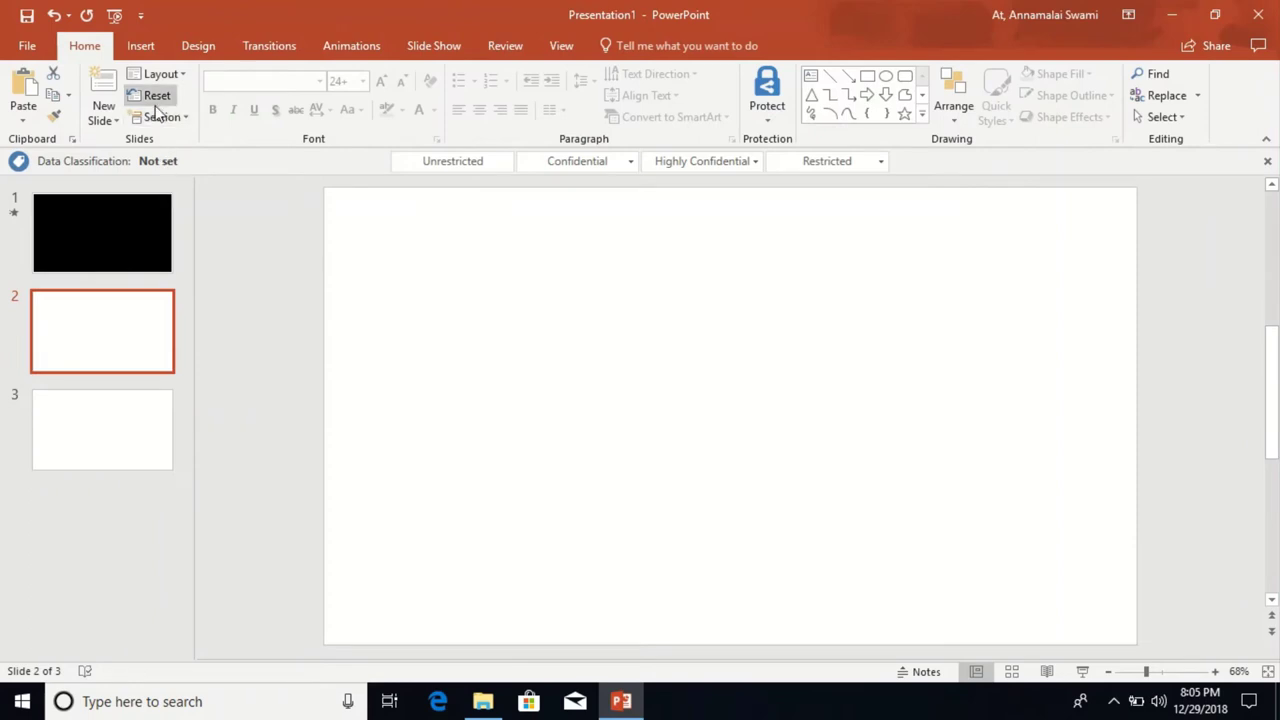
{"action": "left_click", "coordinate": [146, 55]}
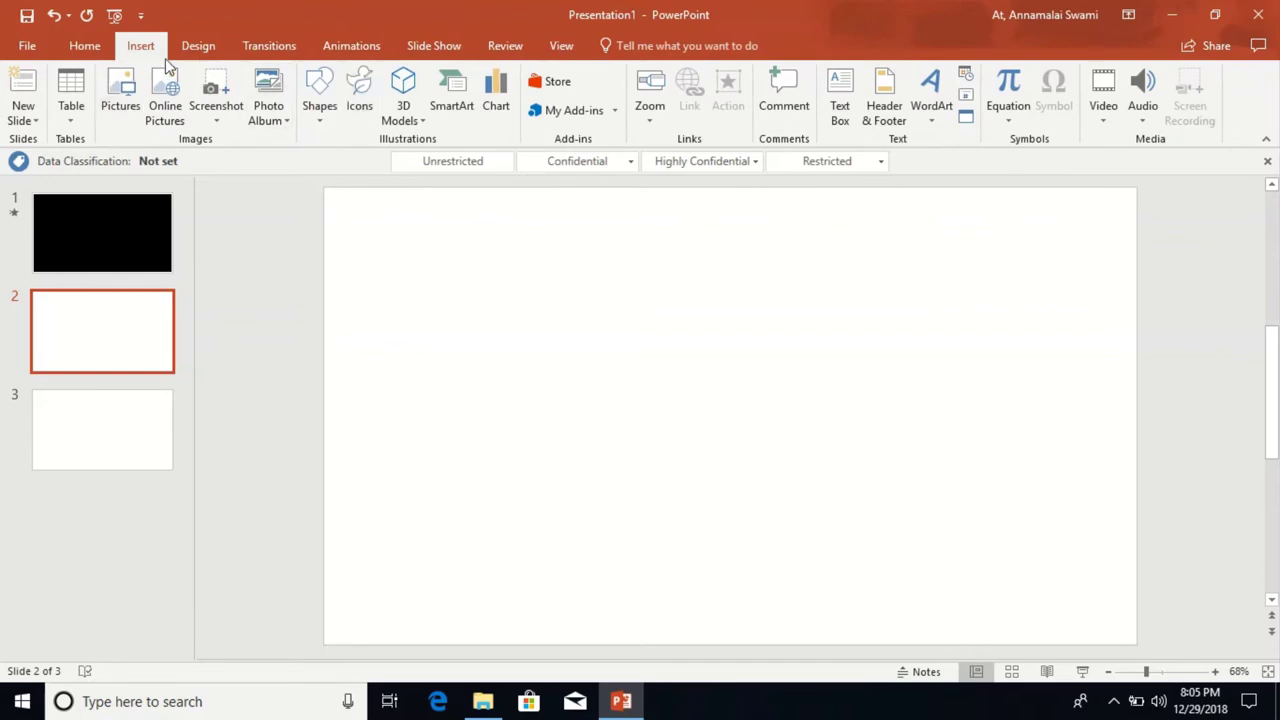
{"action": "left_click", "coordinate": [1104, 120]}
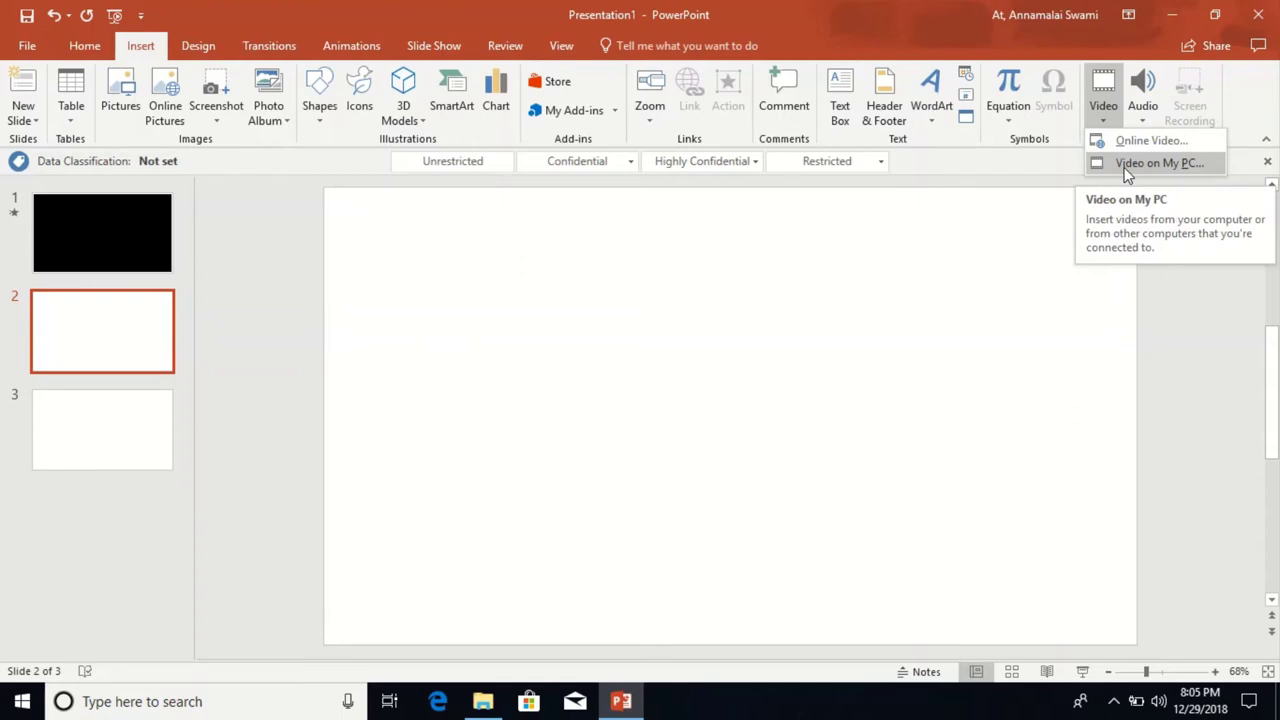
{"action": "left_click", "coordinate": [1127, 164]}
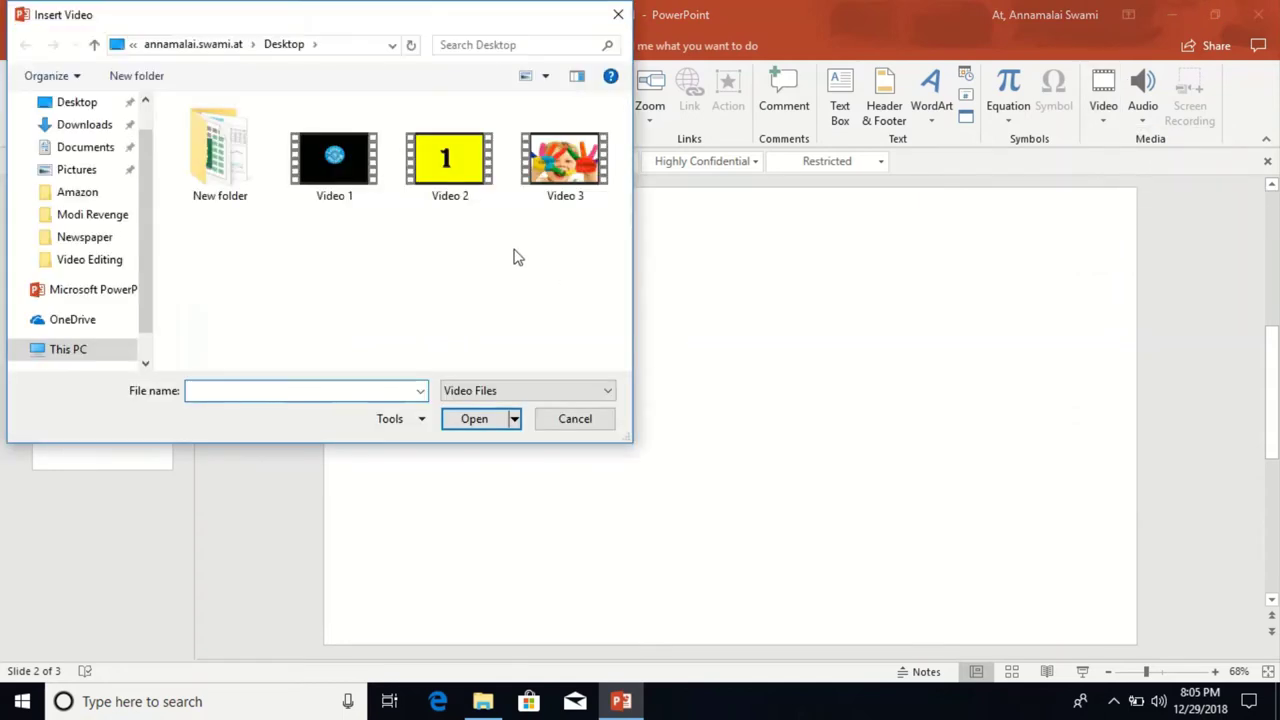
{"action": "left_click", "coordinate": [452, 168]}
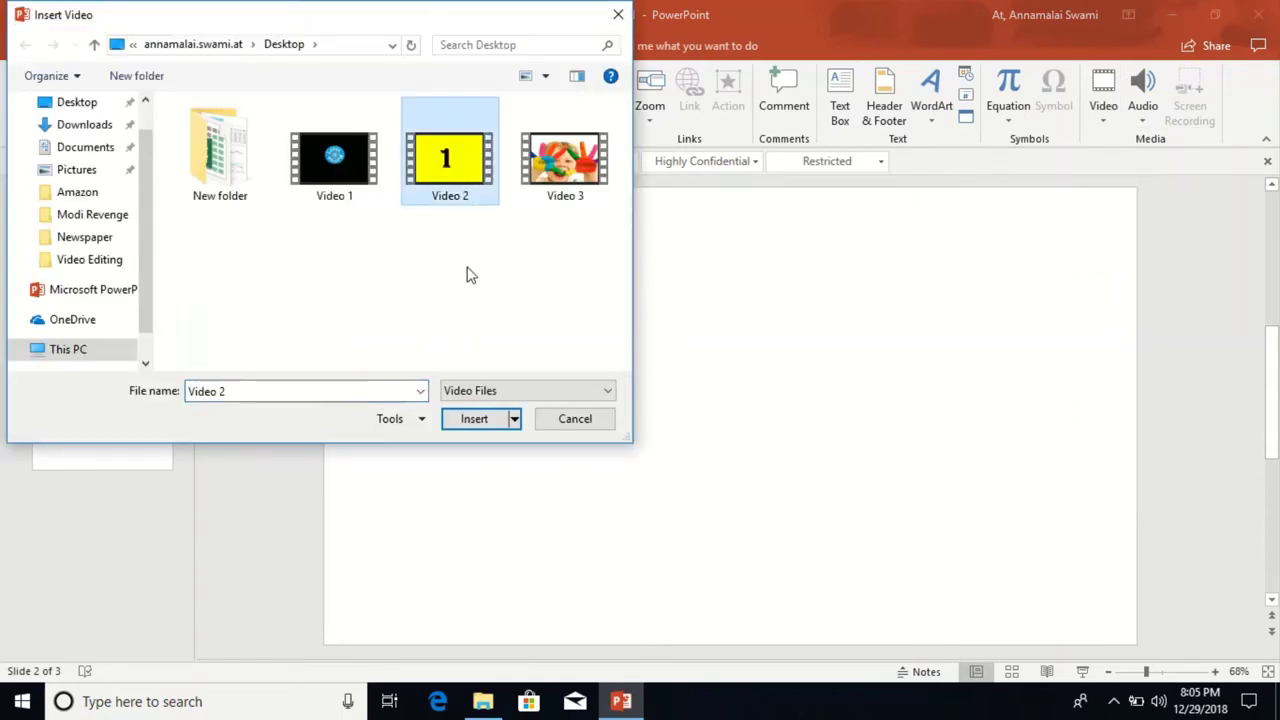
{"action": "left_click", "coordinate": [478, 421]}
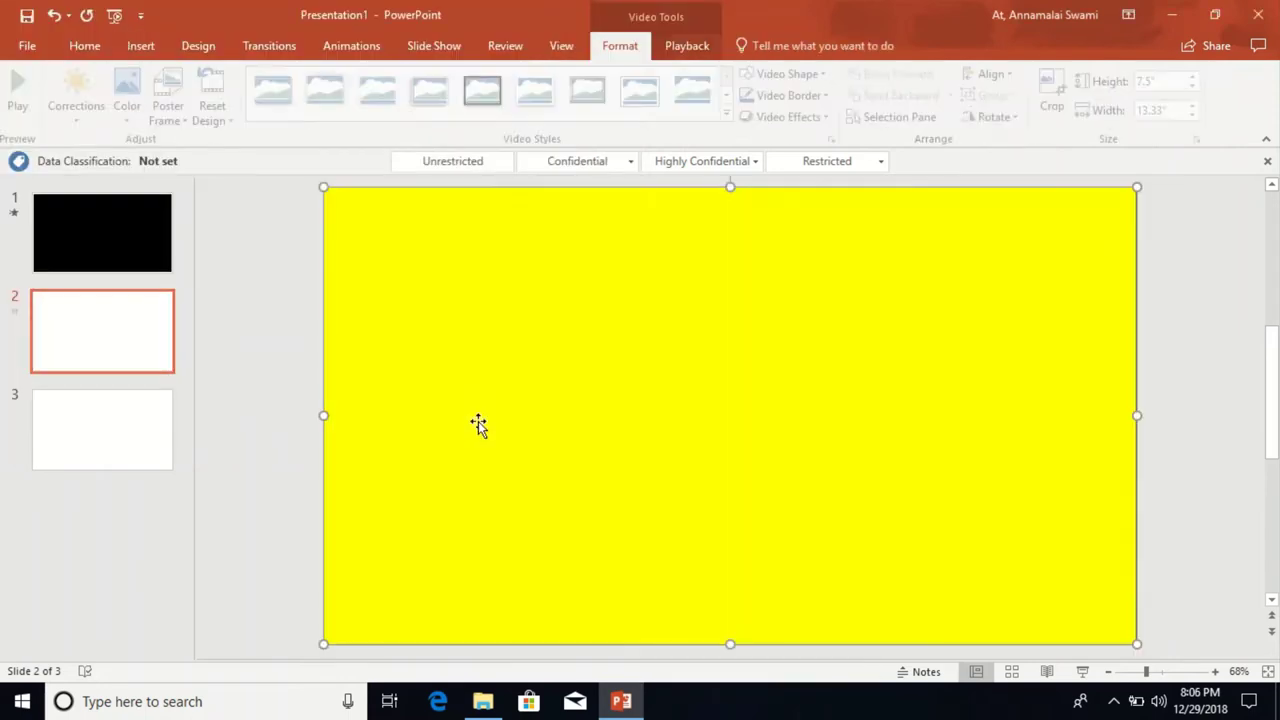
{"action": "left_click", "coordinate": [104, 442]}
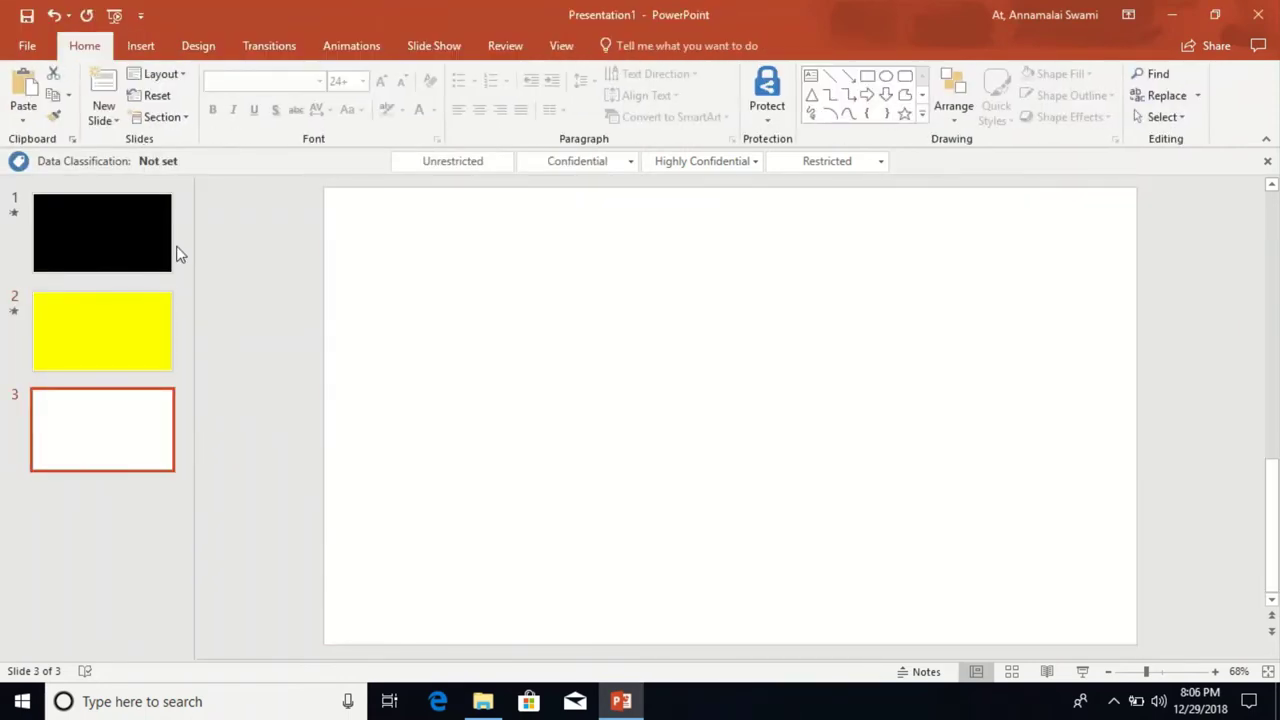
- Insert Video 3 from the Desktop onto slide 3 at full-slide size, then return to slide 1
{"action": "left_click", "coordinate": [141, 46]}
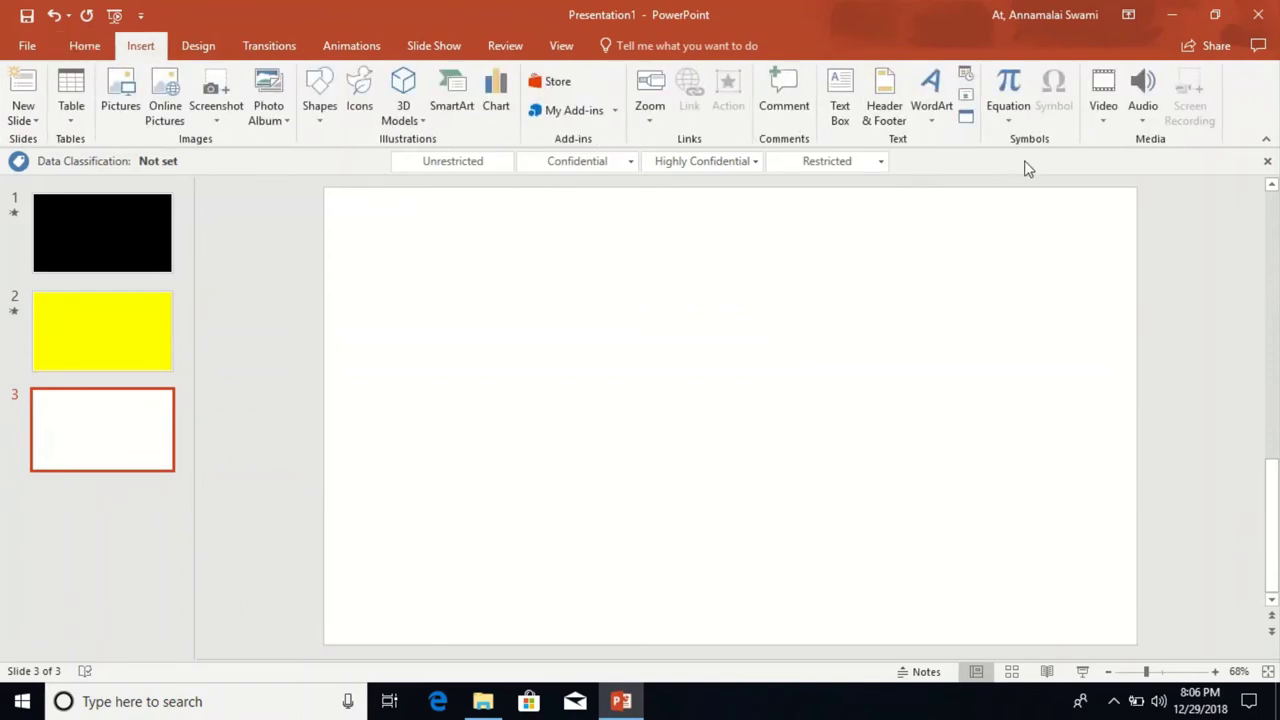
{"action": "left_click", "coordinate": [1101, 122]}
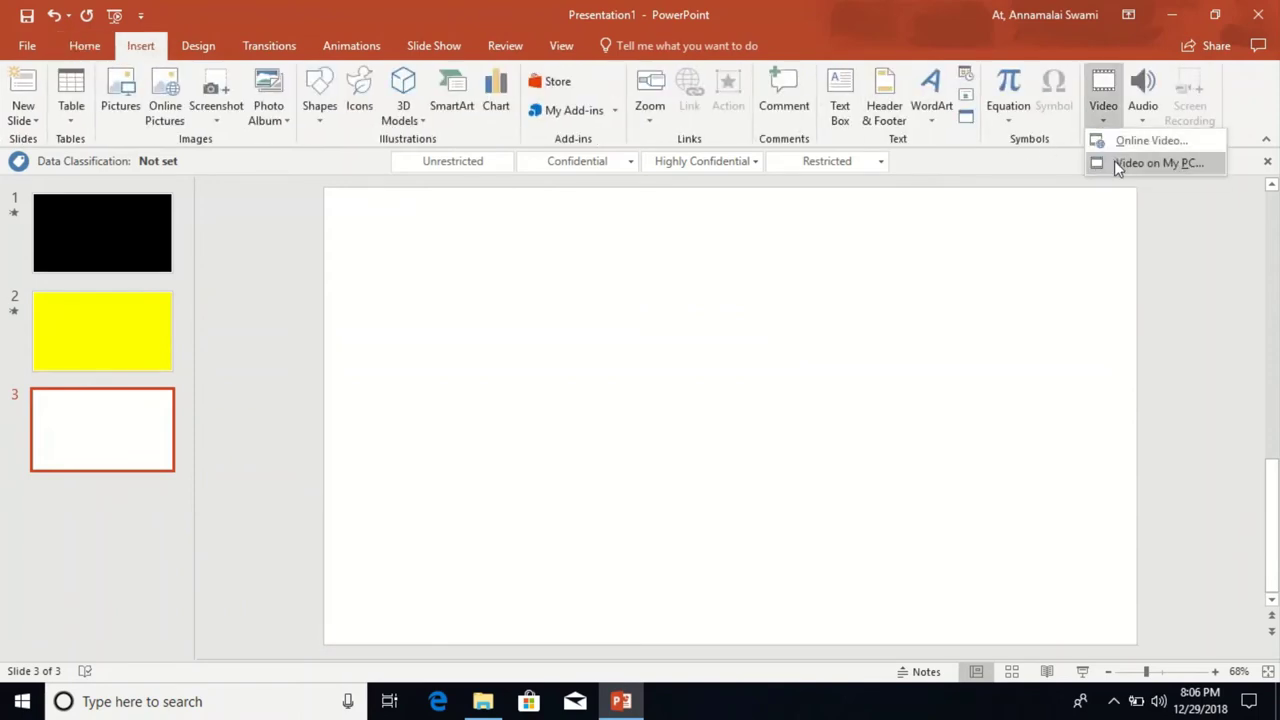
{"action": "left_click", "coordinate": [1114, 165]}
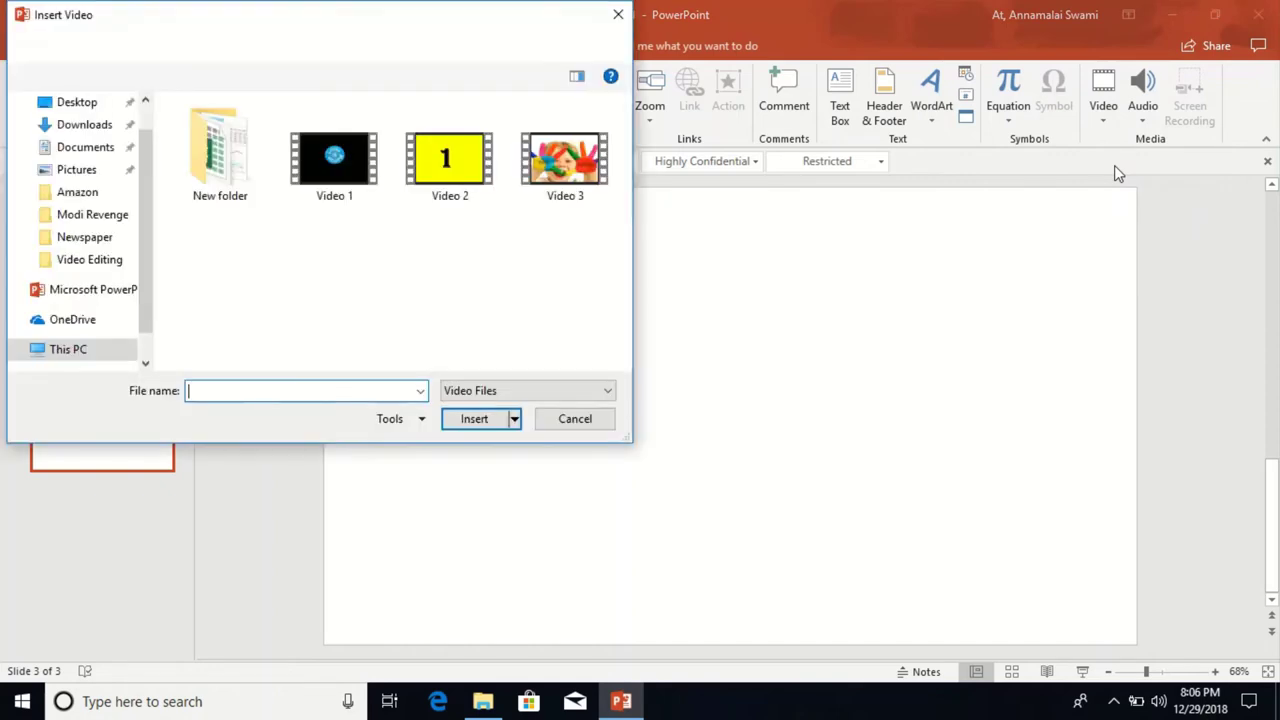
{"action": "left_click", "coordinate": [563, 175]}
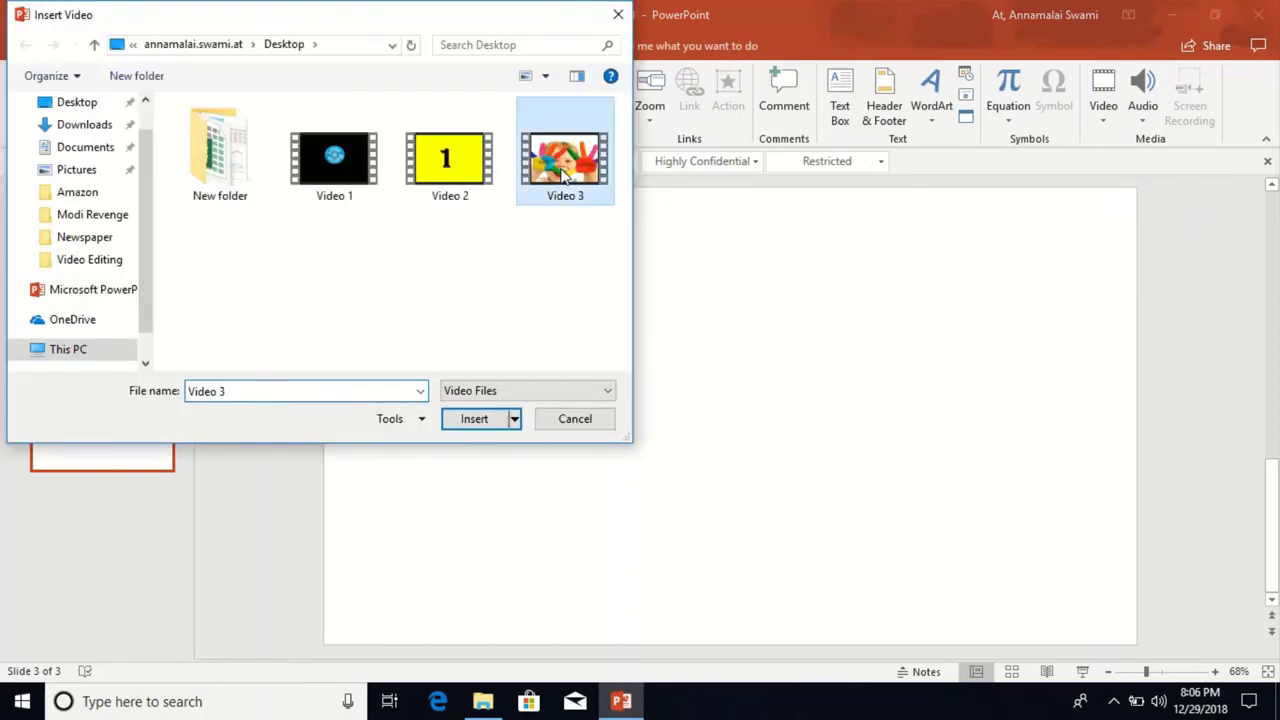
{"action": "left_click", "coordinate": [476, 419]}
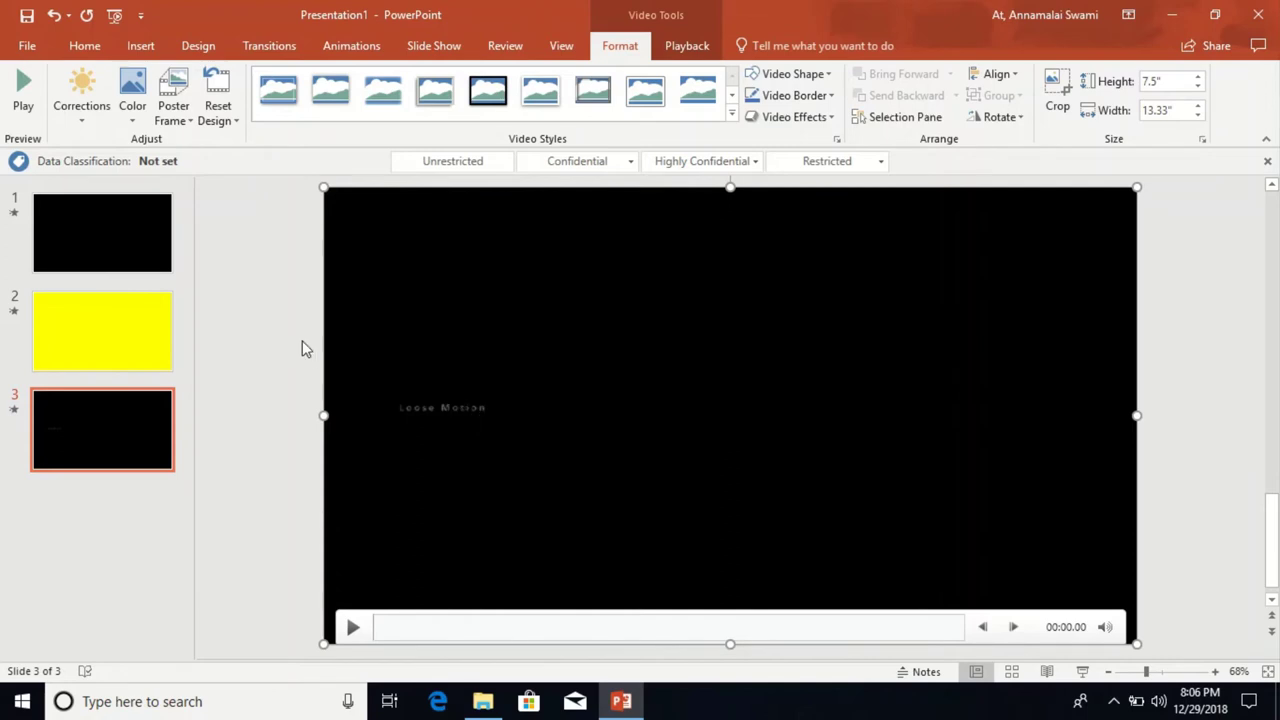
{"action": "left_click", "coordinate": [128, 248]}
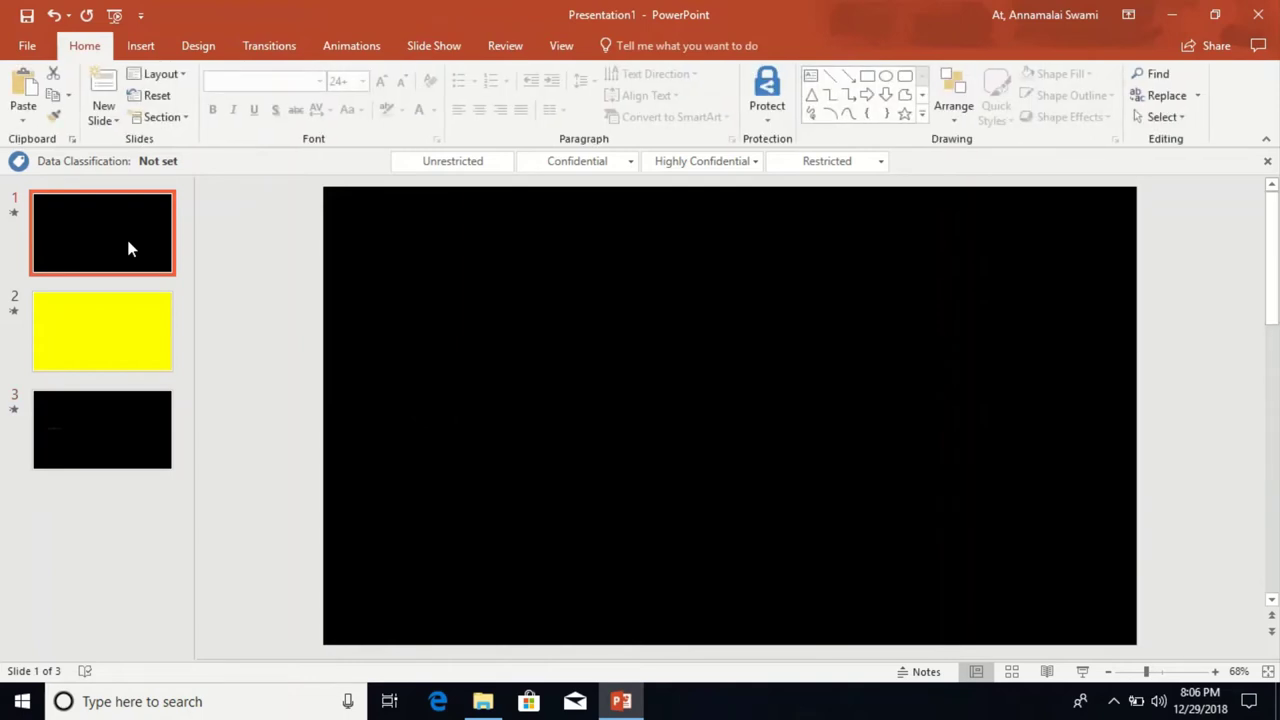
- Set slide 1's video to Start Automatically, with Play Full Screen and Loop until Stopped ticked
{"action": "mouse_move", "coordinate": [806, 306]}
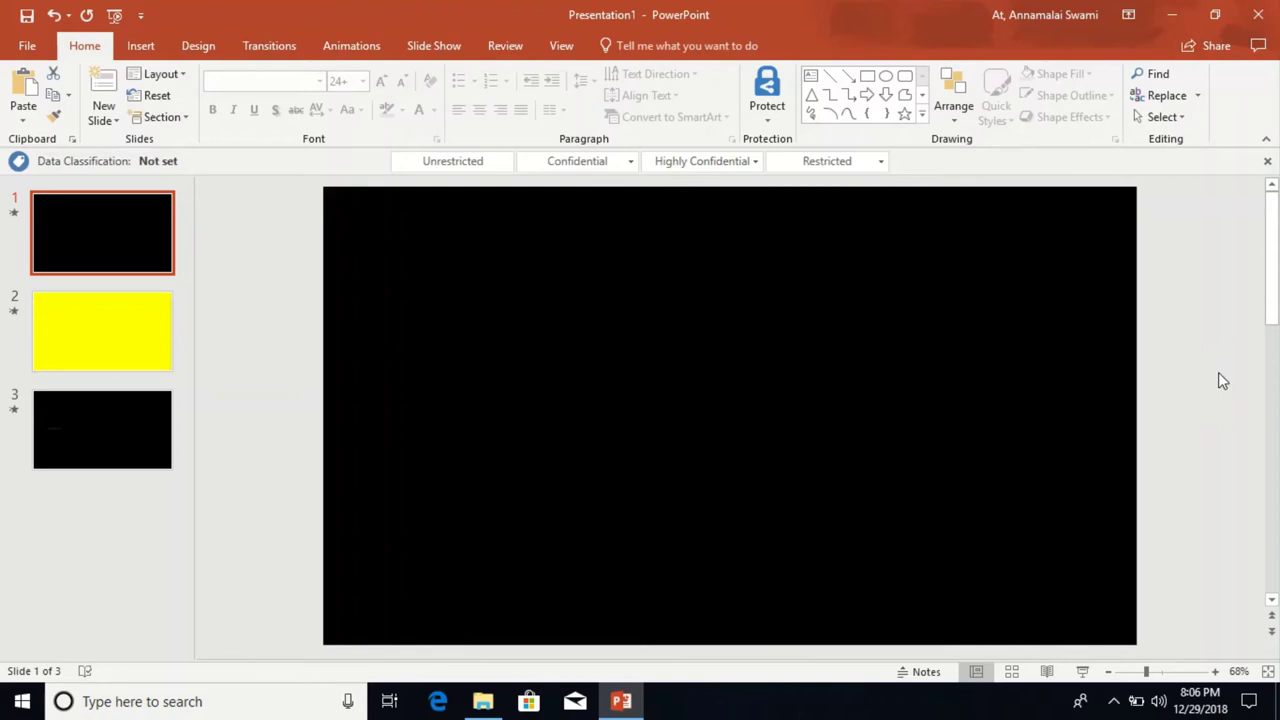
{"action": "mouse_move", "coordinate": [763, 386]}
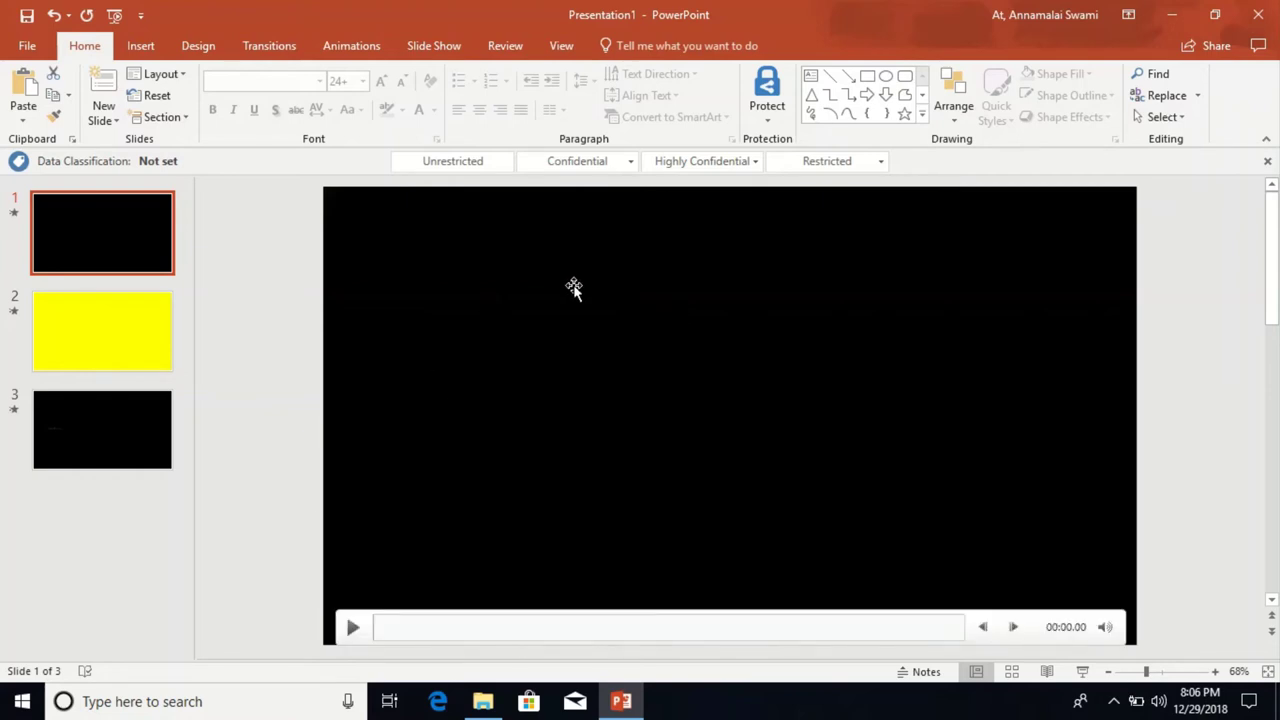
{"action": "left_click", "coordinate": [521, 262]}
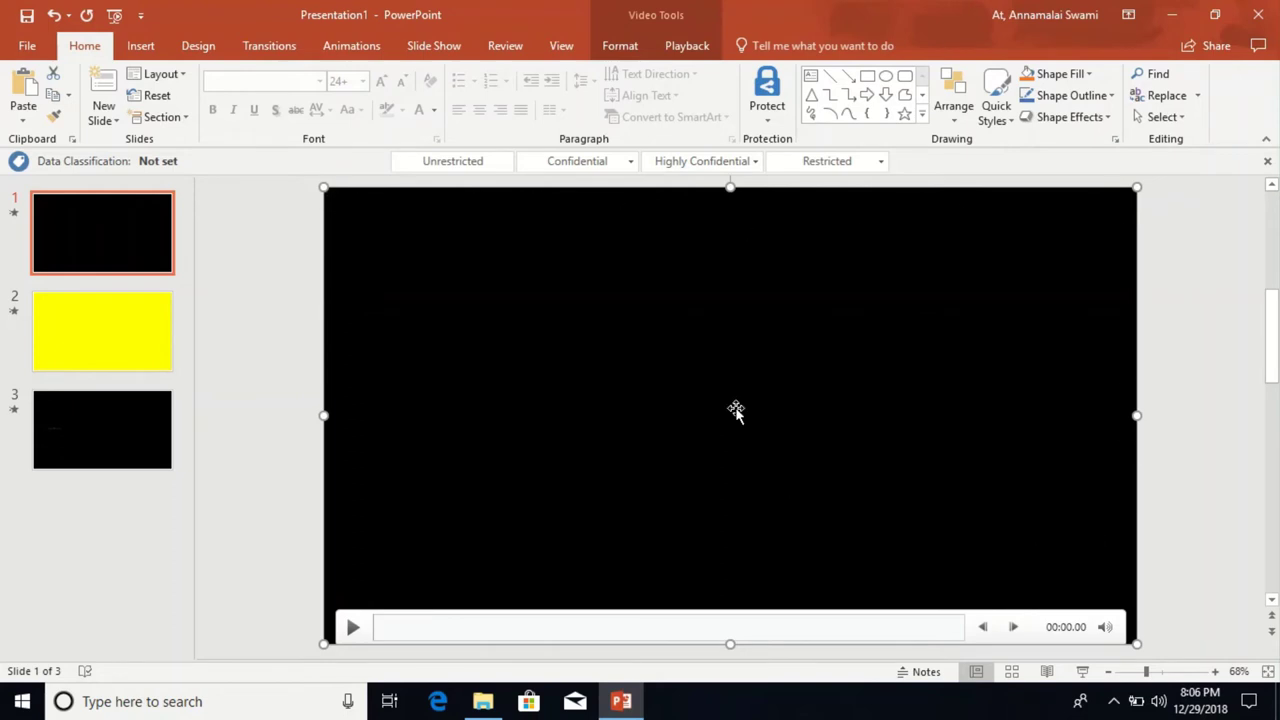
{"action": "left_click", "coordinate": [687, 48]}
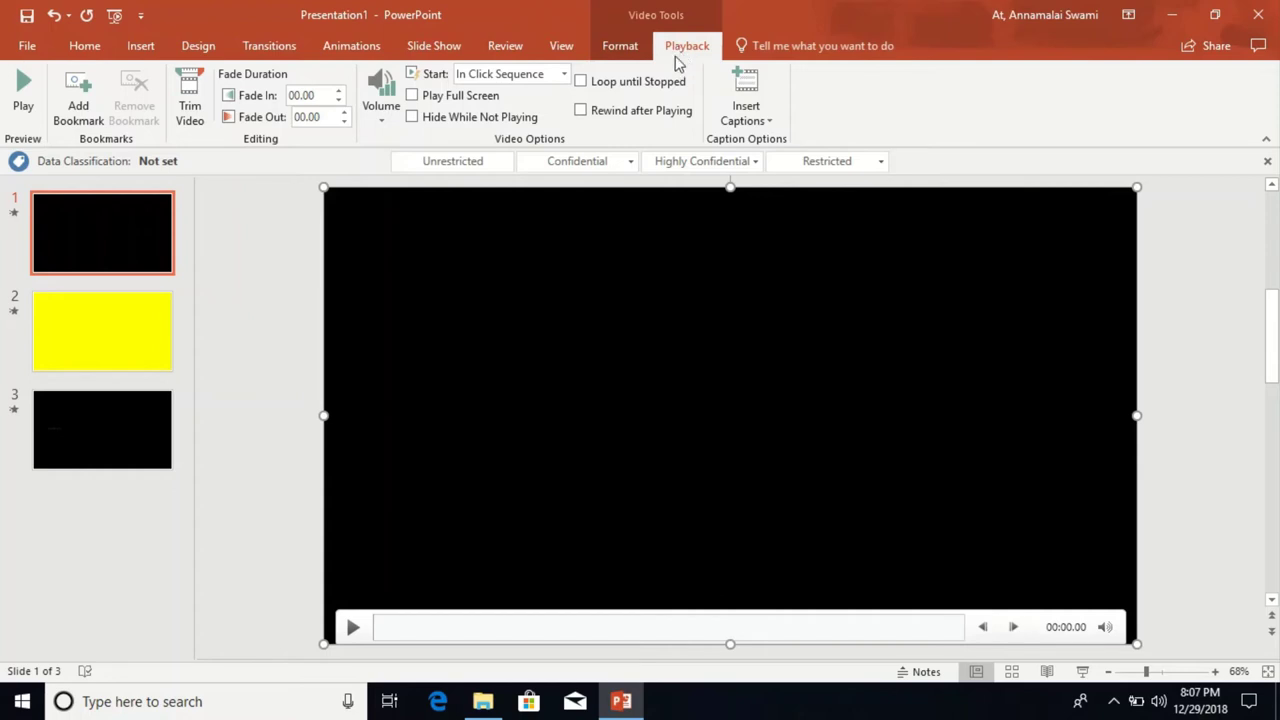
{"action": "left_click", "coordinate": [500, 76]}
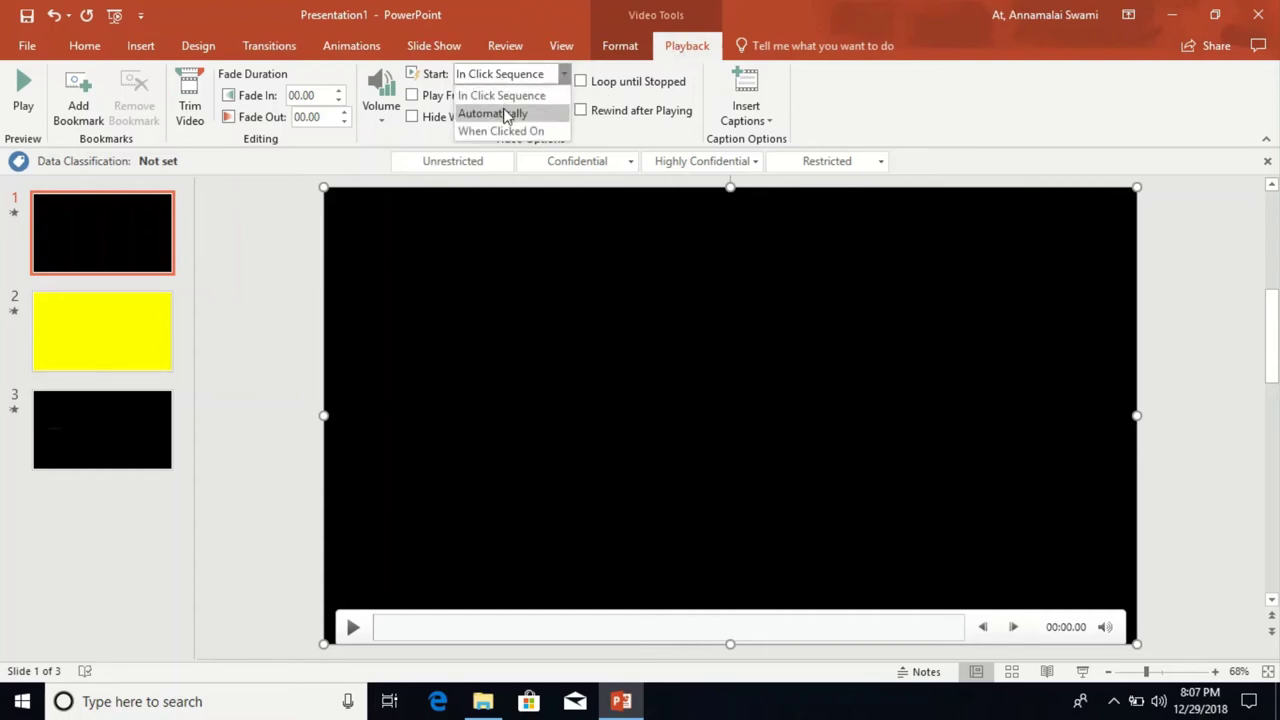
{"action": "left_click", "coordinate": [507, 121]}
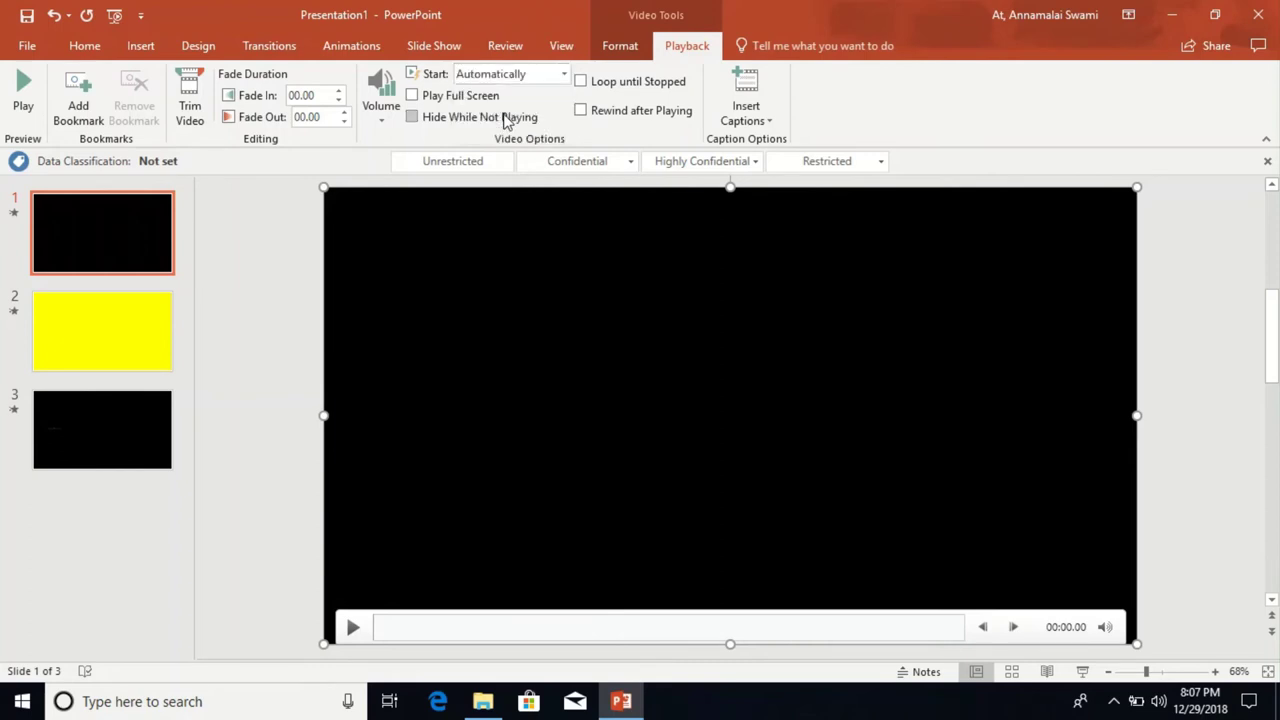
{"action": "left_click", "coordinate": [412, 96]}
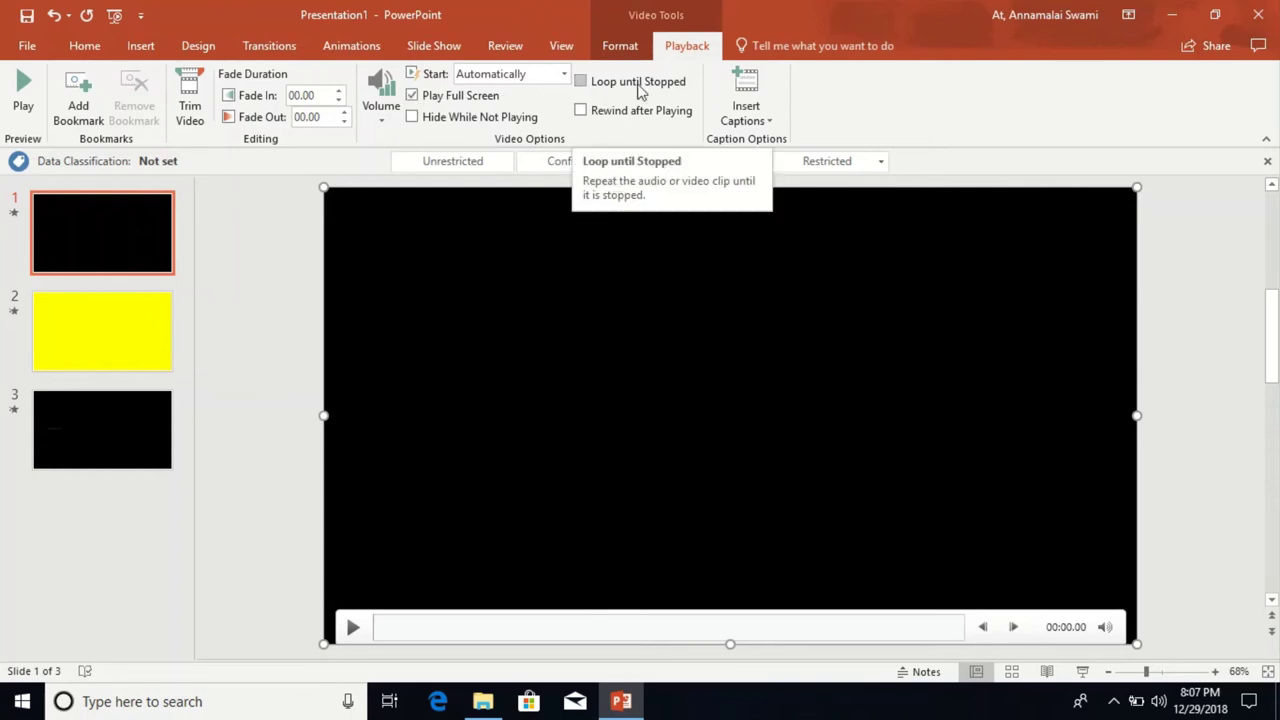
{"action": "left_click", "coordinate": [582, 83]}
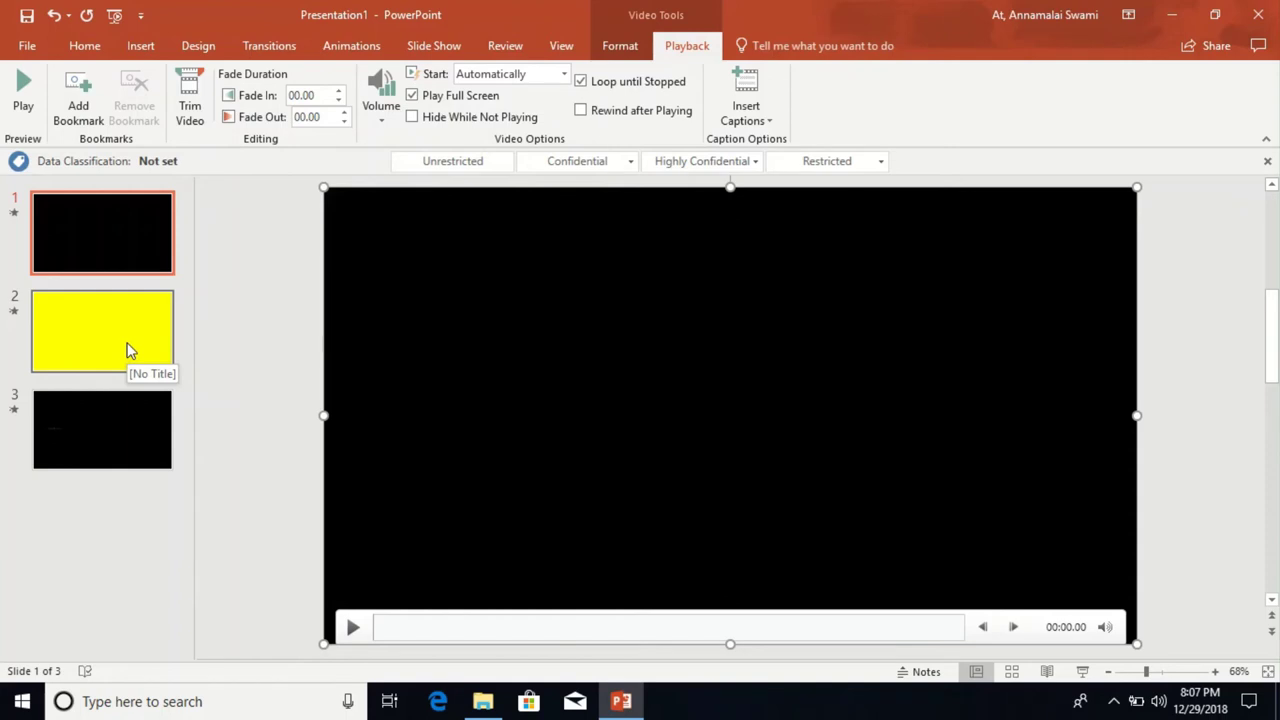
- Set slide 2's yellow video to Start Automatically, with Loop until Stopped and Play Full Screen ticked
{"action": "left_click", "coordinate": [133, 349]}
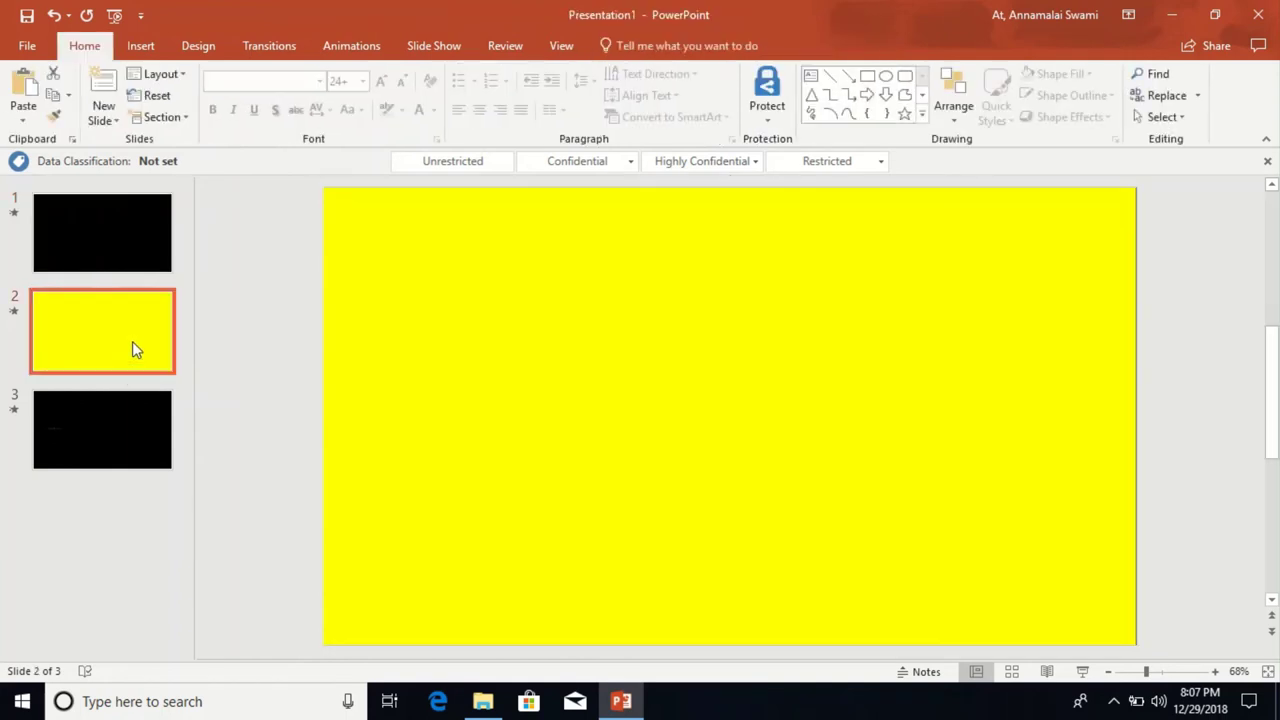
{"action": "mouse_move", "coordinate": [564, 283]}
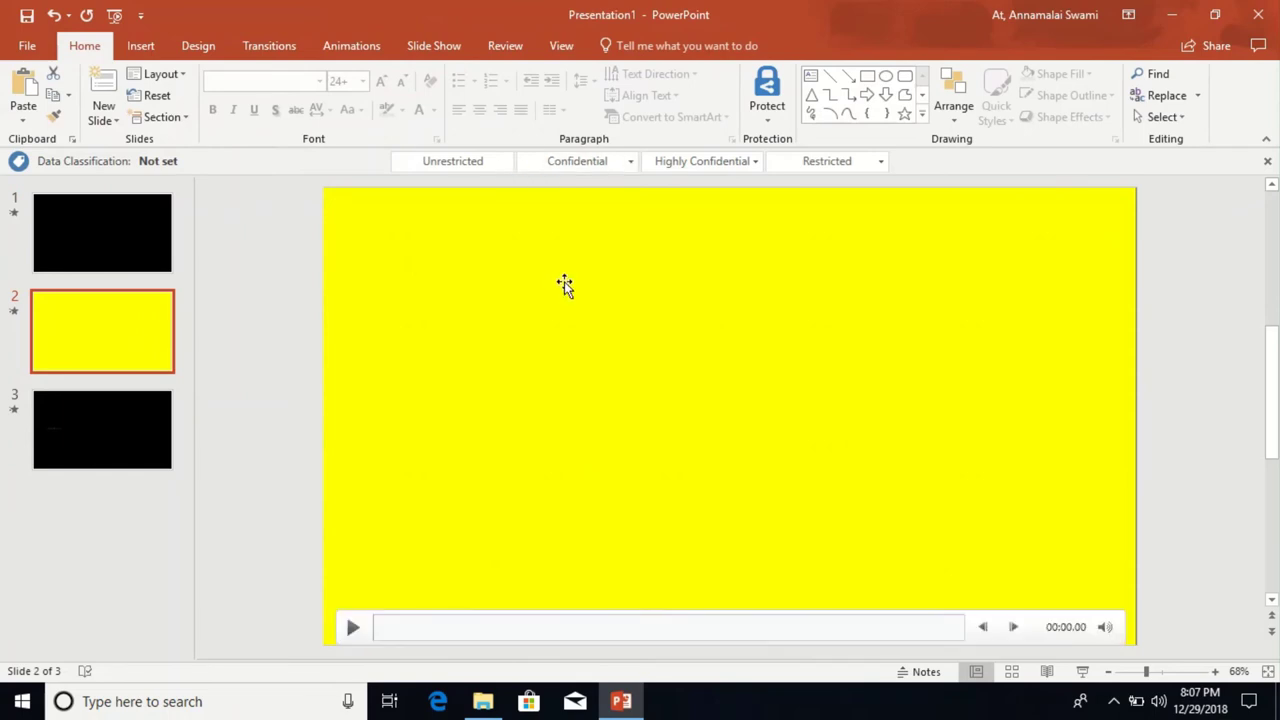
{"action": "left_click", "coordinate": [564, 283]}
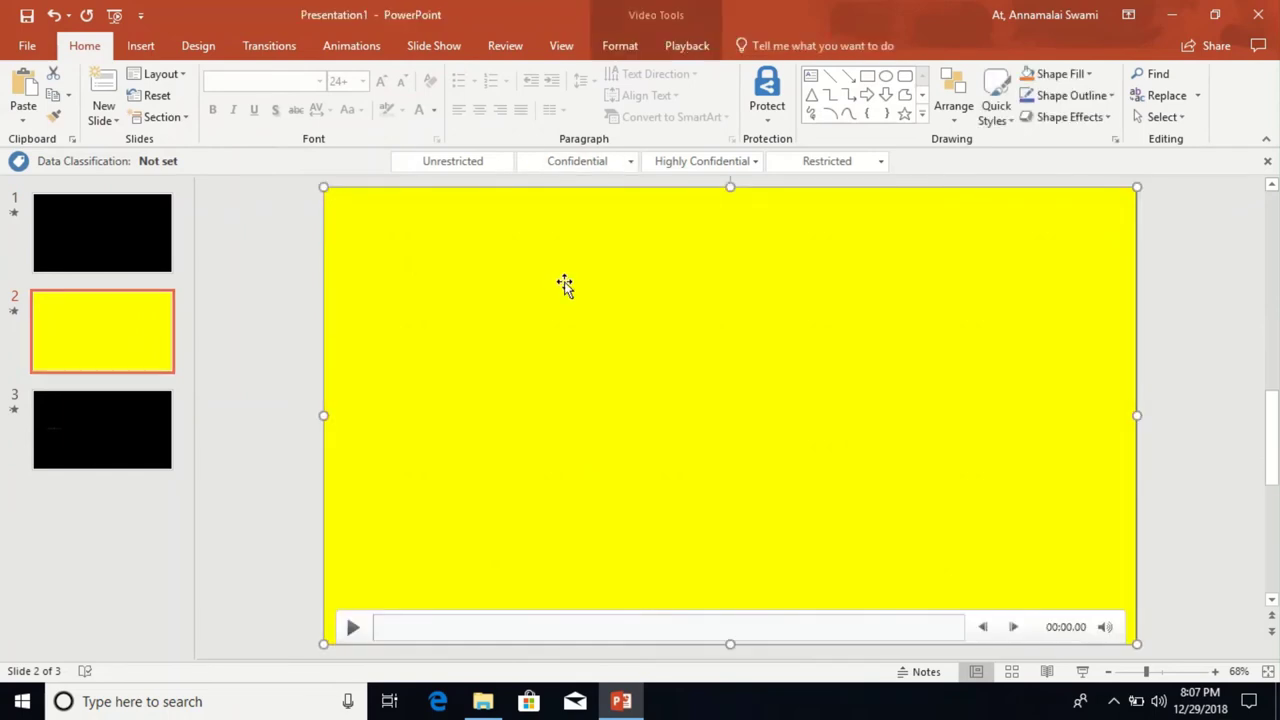
{"action": "left_click", "coordinate": [688, 47]}
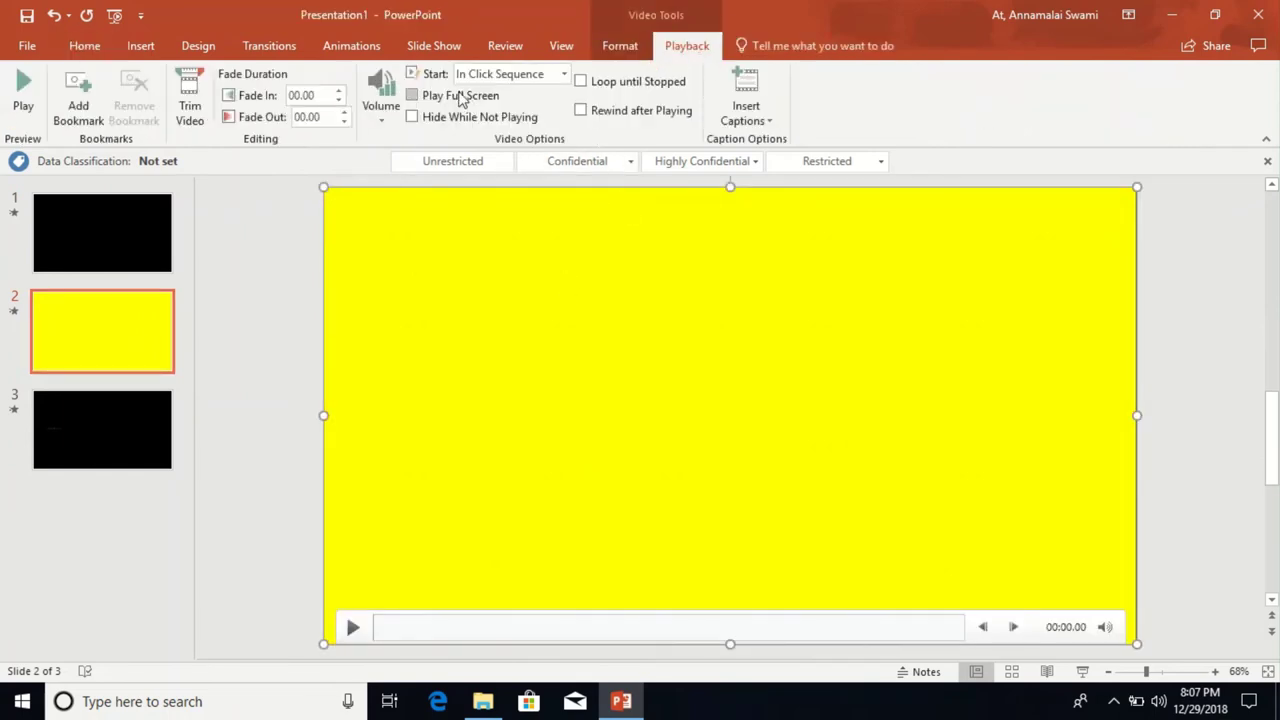
{"action": "left_click", "coordinate": [496, 77]}
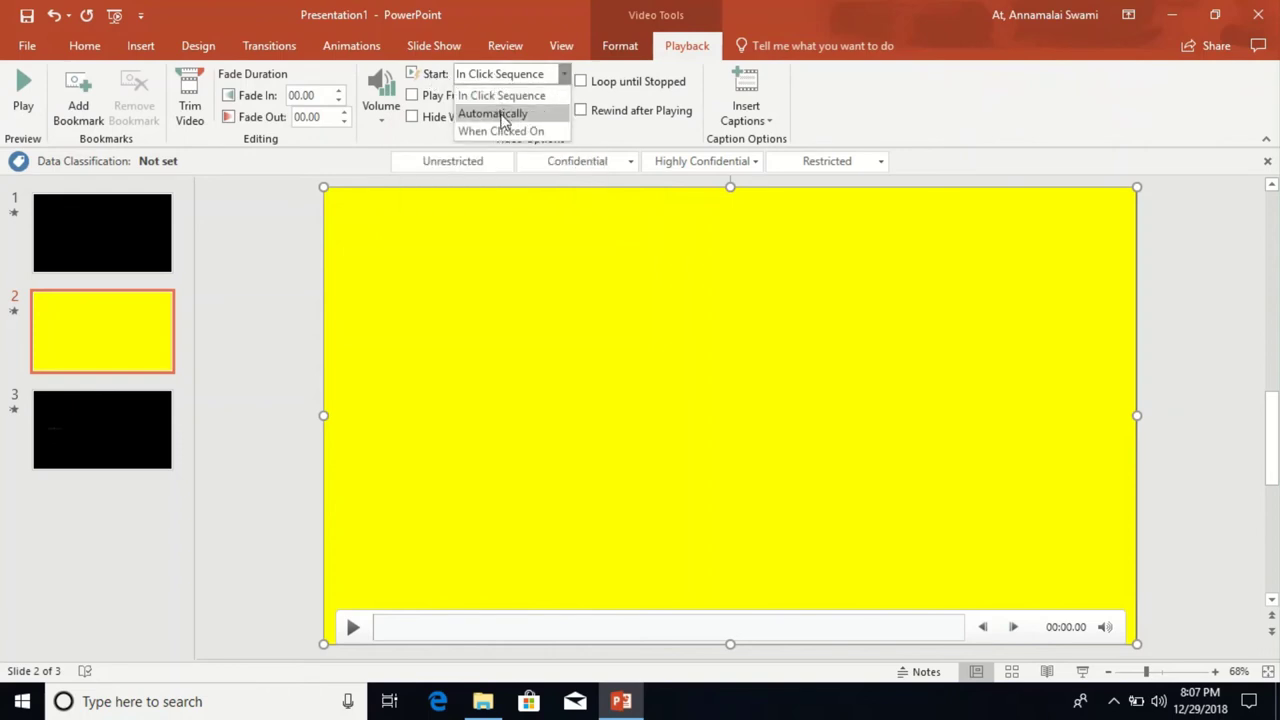
{"action": "left_click", "coordinate": [496, 113]}
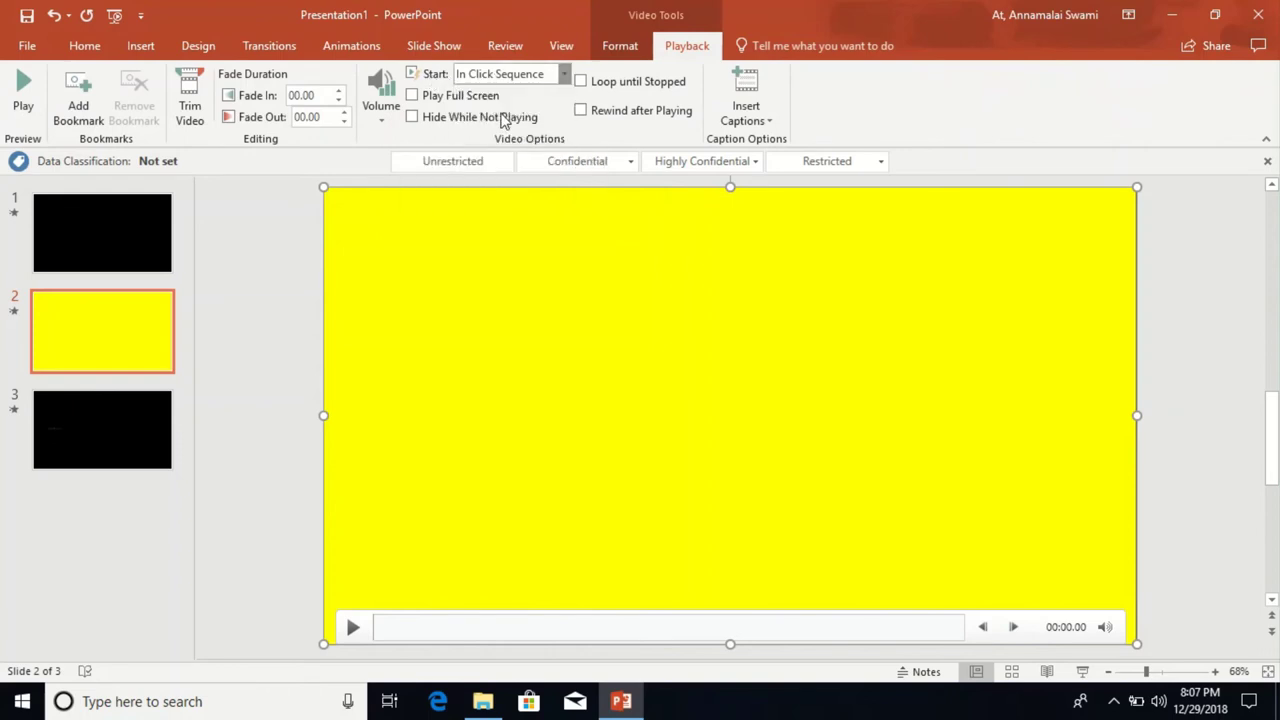
{"action": "left_click", "coordinate": [581, 82]}
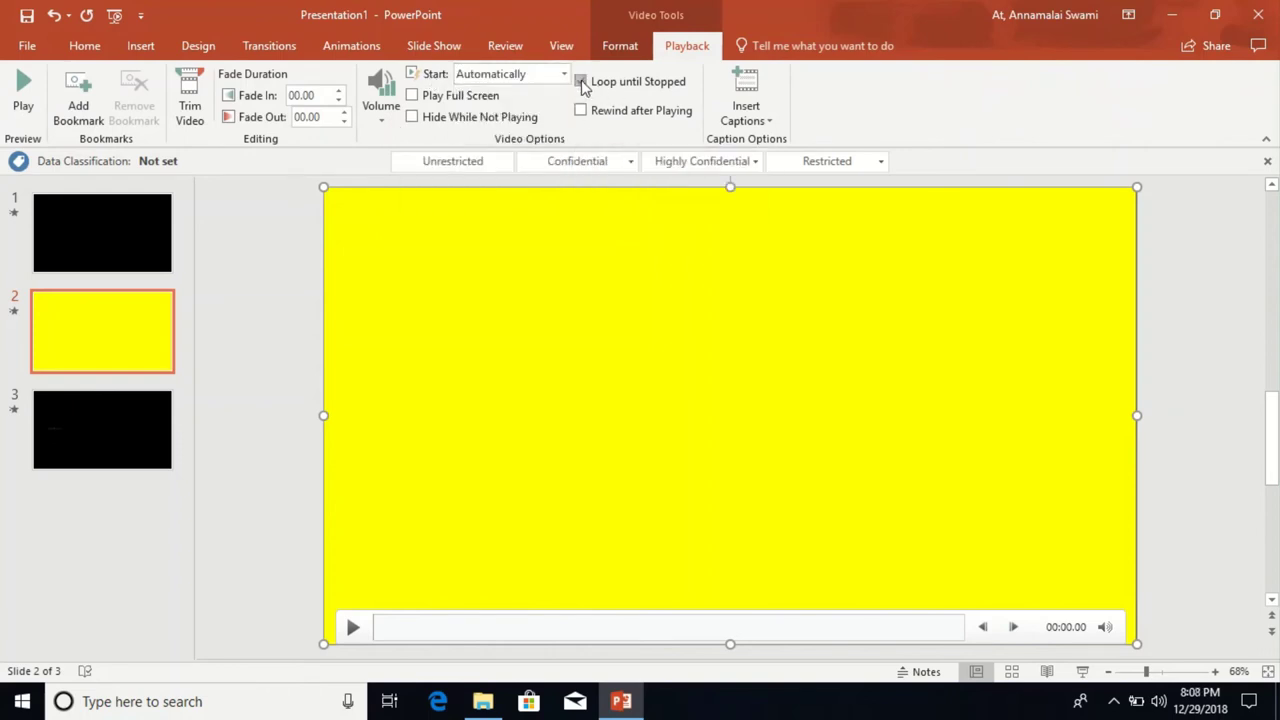
{"action": "left_click", "coordinate": [412, 97]}
- Set slide 3's video to Start Automatically with Play Full Screen and Loop until Stopped, then return to slide 1
{"action": "left_click", "coordinate": [111, 410]}
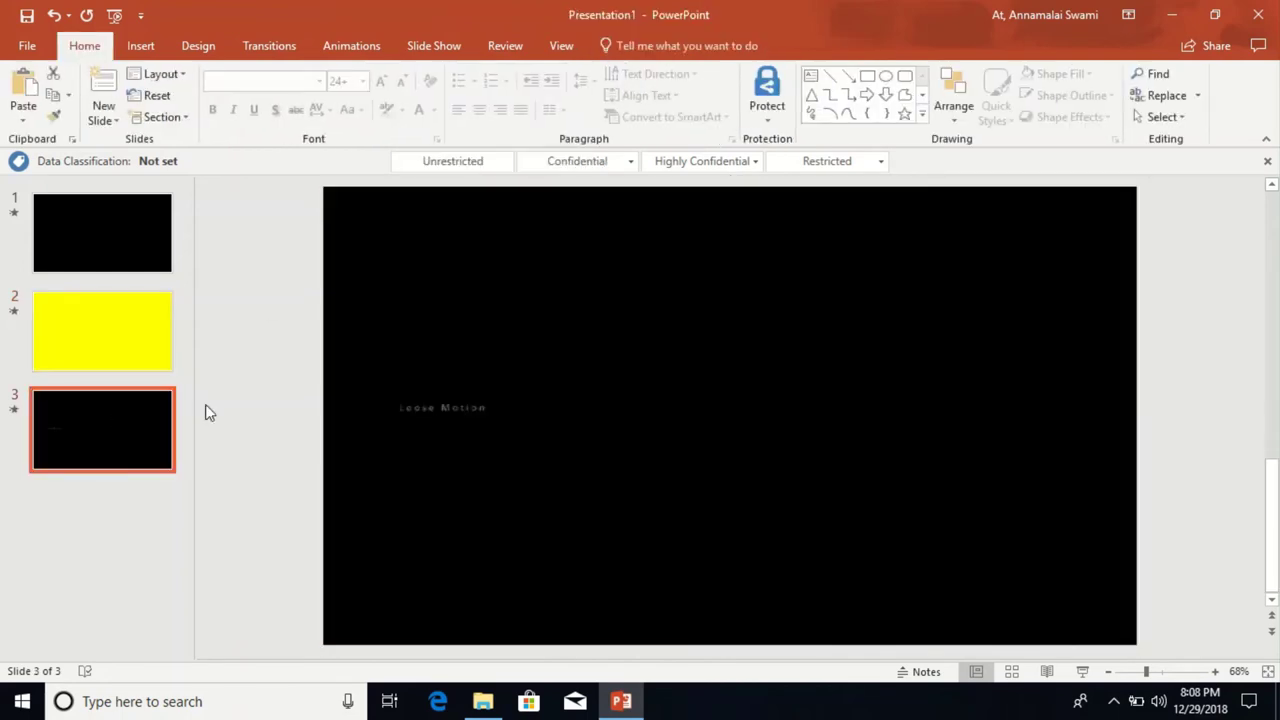
{"action": "left_click", "coordinate": [578, 265]}
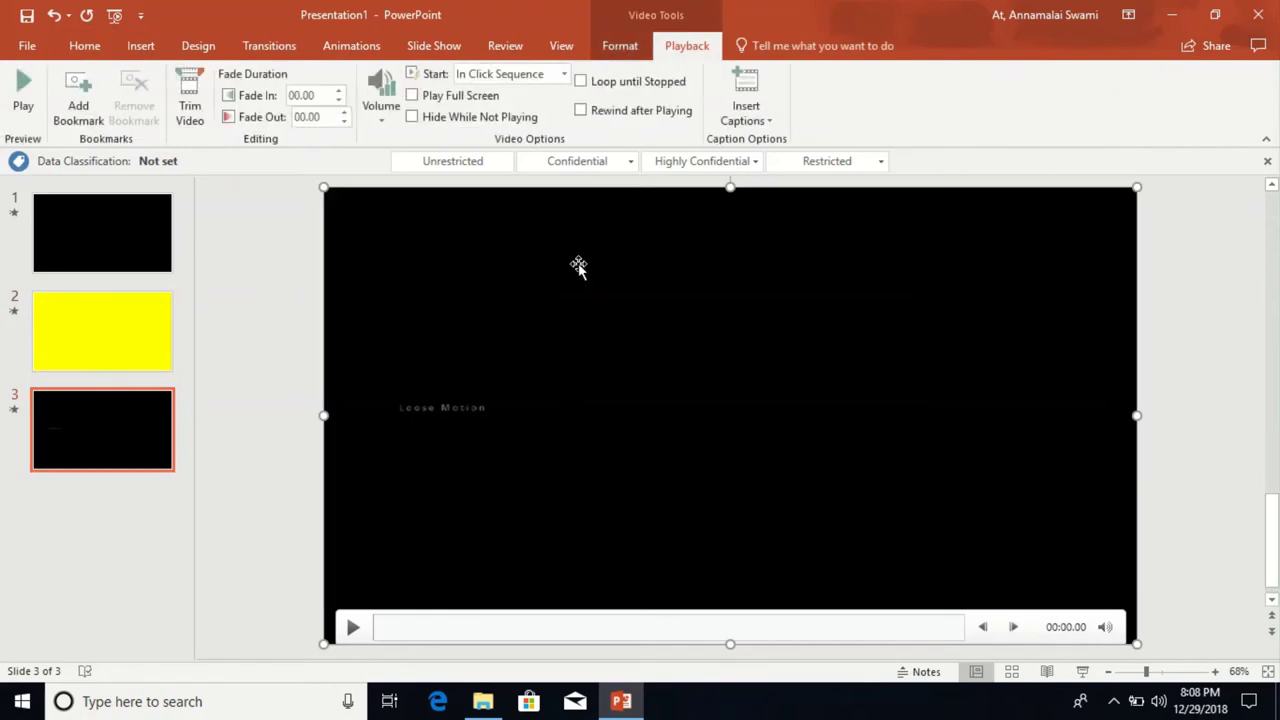
{"action": "left_click", "coordinate": [503, 80]}
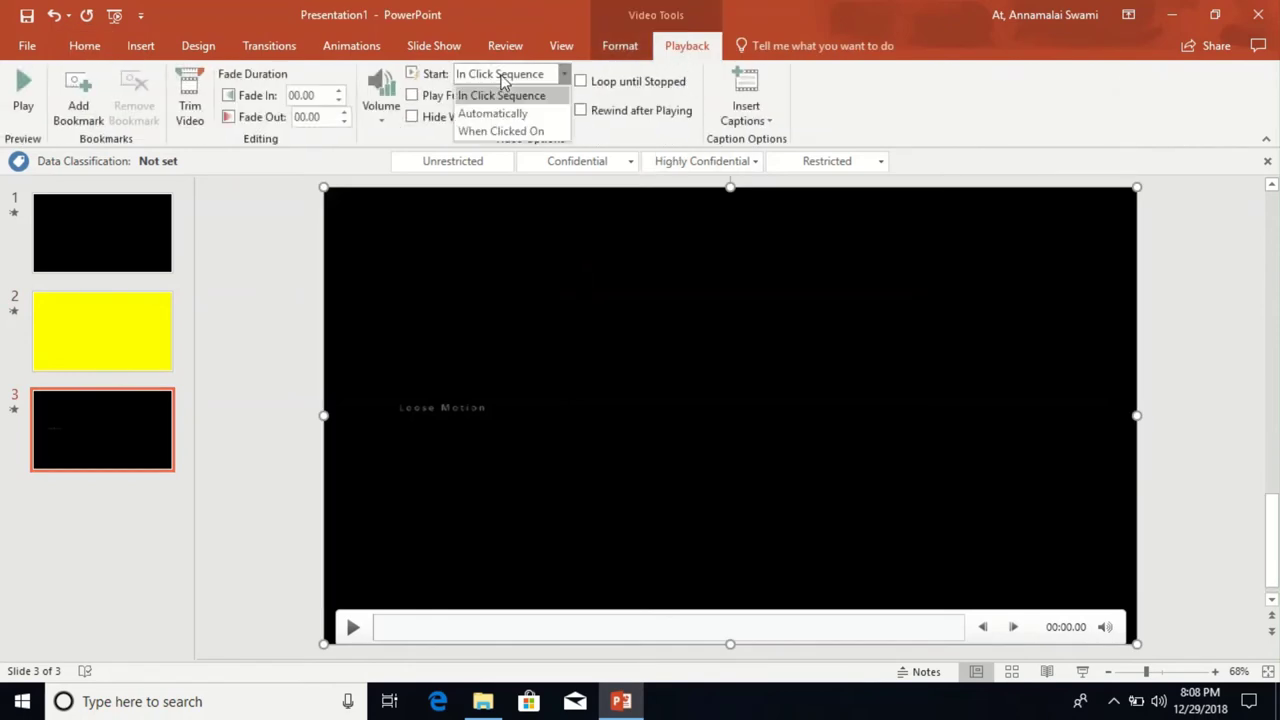
{"action": "left_click", "coordinate": [500, 114]}
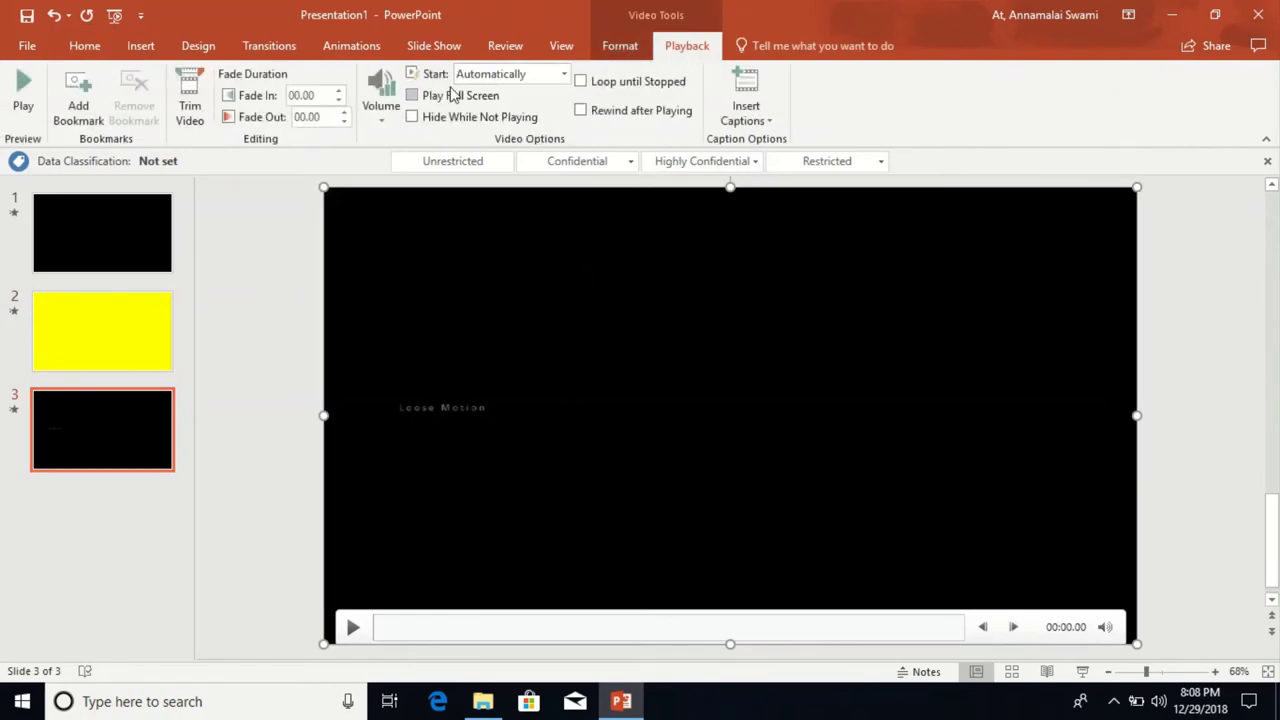
{"action": "left_click", "coordinate": [413, 97]}
{"action": "left_click", "coordinate": [581, 83]}
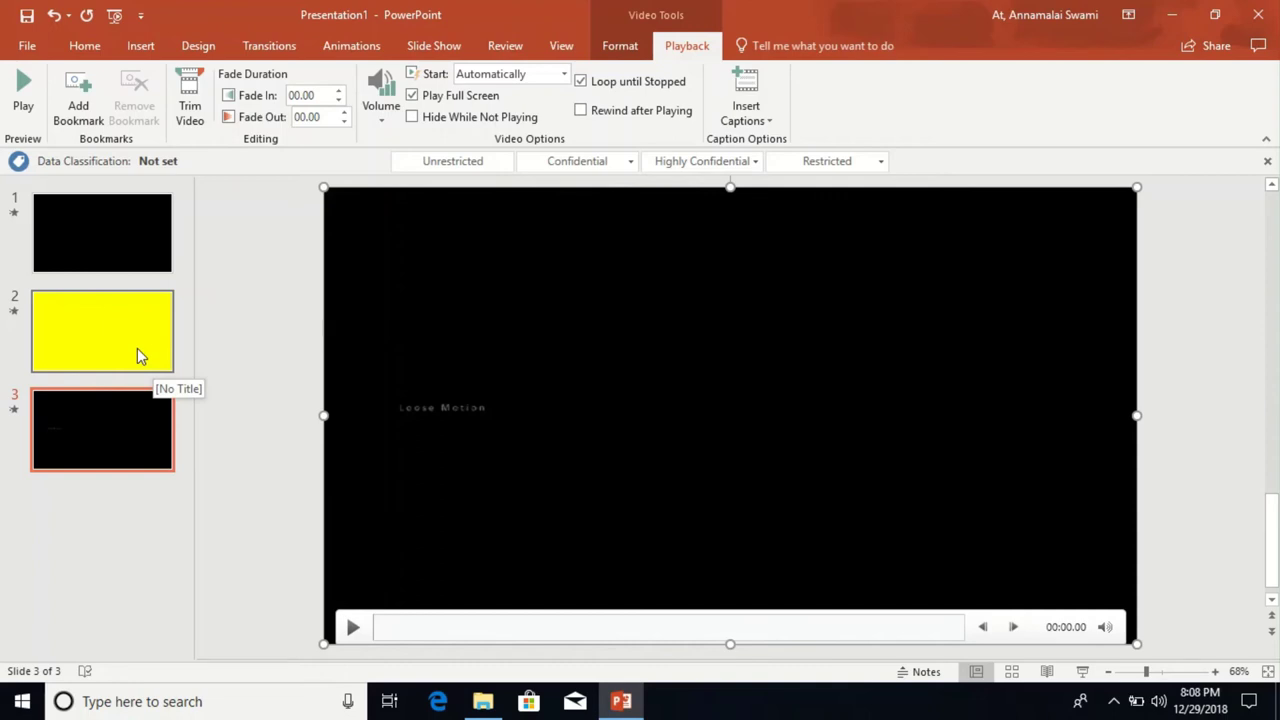
{"action": "left_click", "coordinate": [112, 241]}
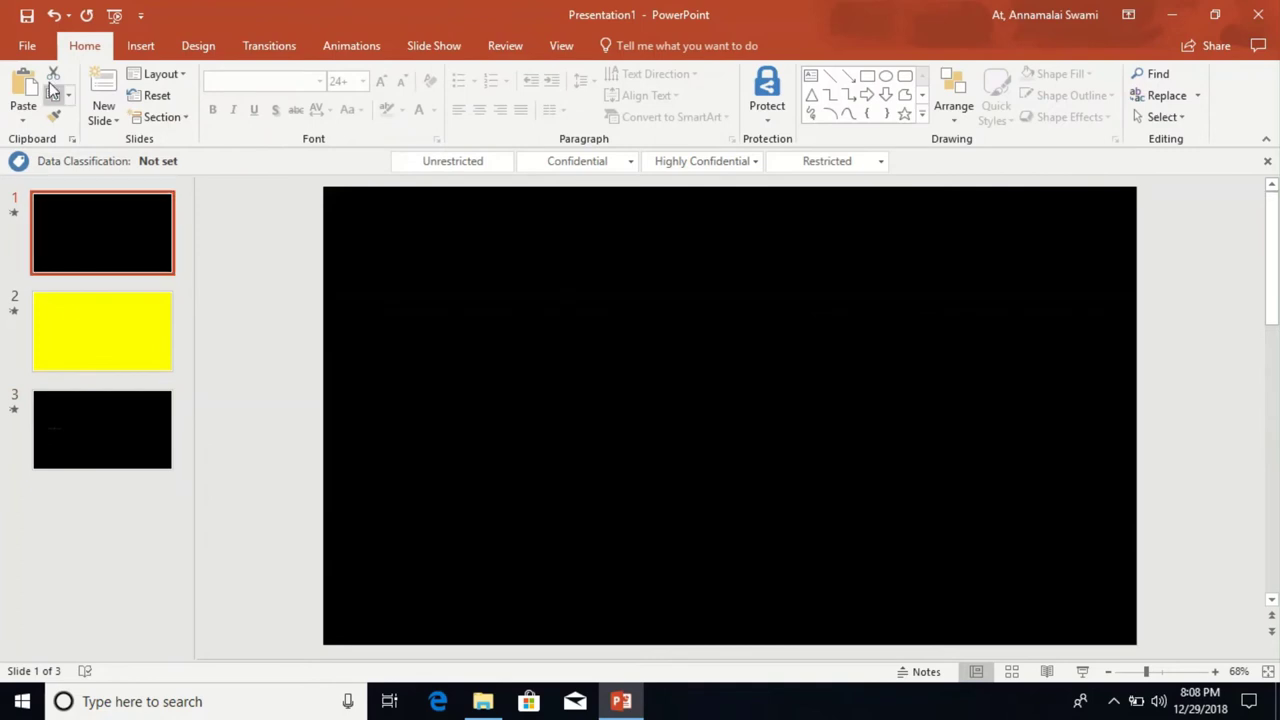
- Show the Create a Video export options, with Full HD (1080p) and 05.00 seconds per slide
{"action": "left_click", "coordinate": [27, 46]}
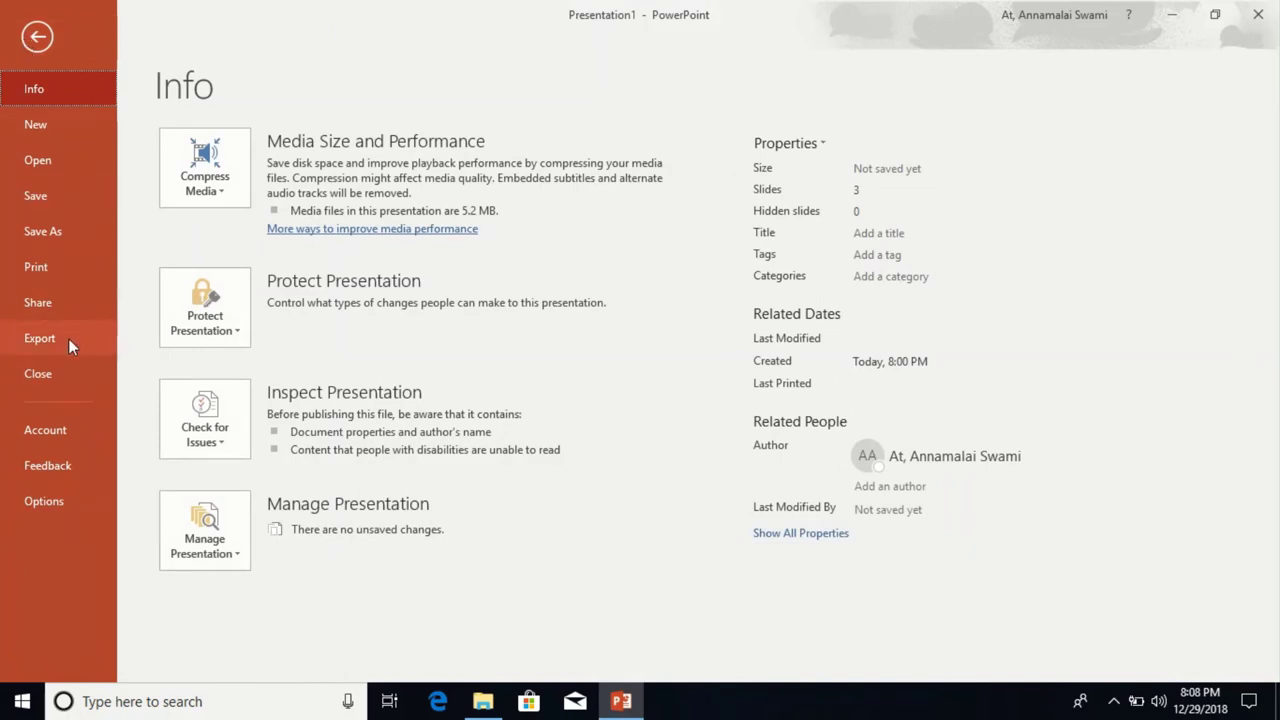
{"action": "key", "text": "Escape"}
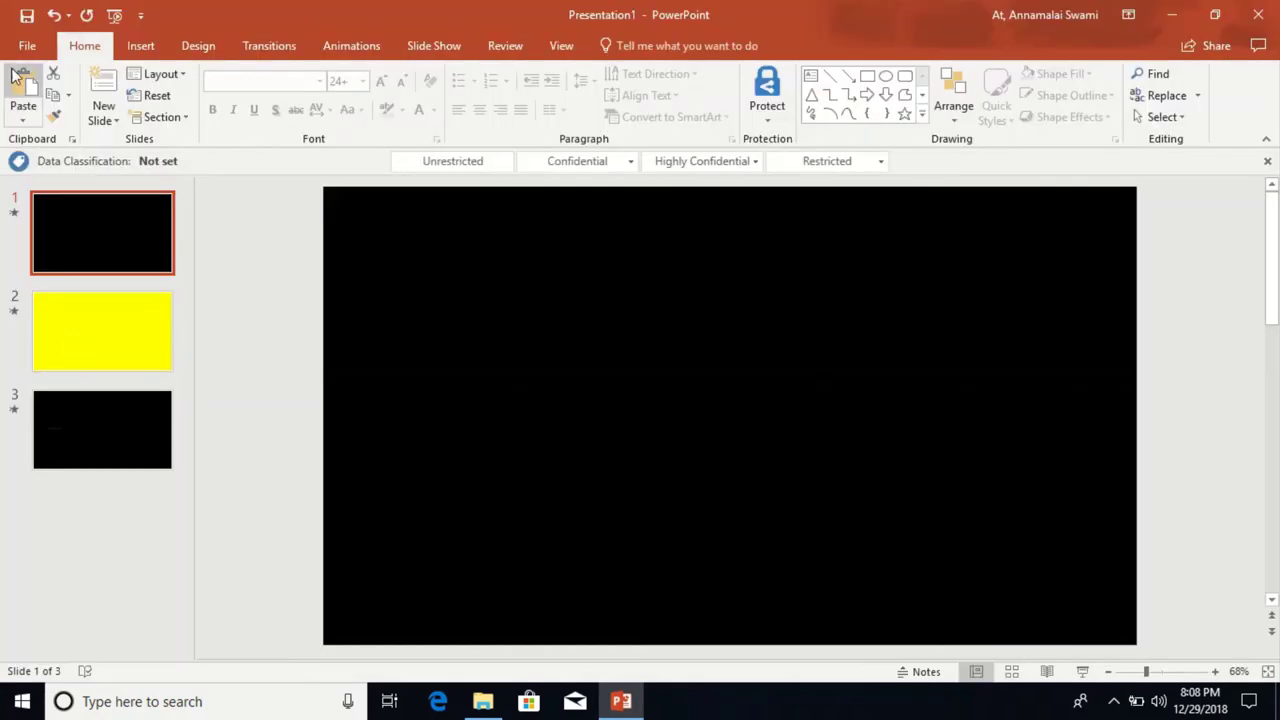
{"action": "left_click", "coordinate": [24, 50]}
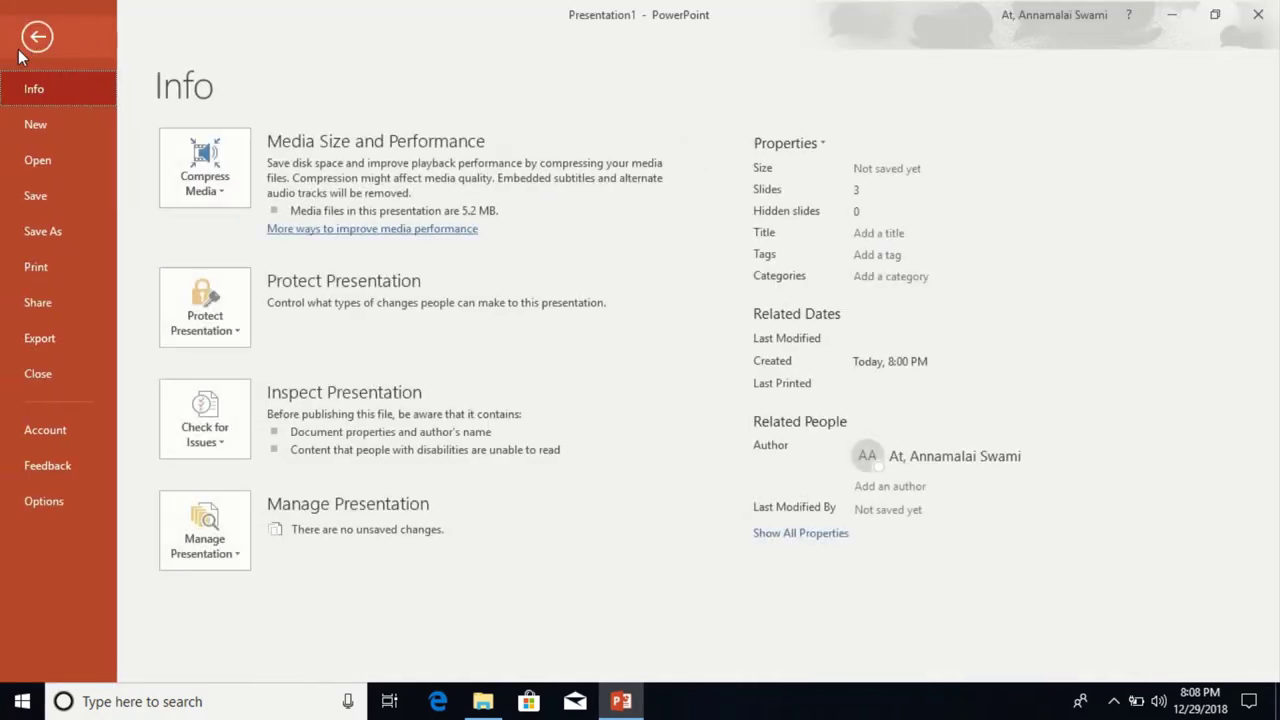
{"action": "left_click", "coordinate": [37, 340]}
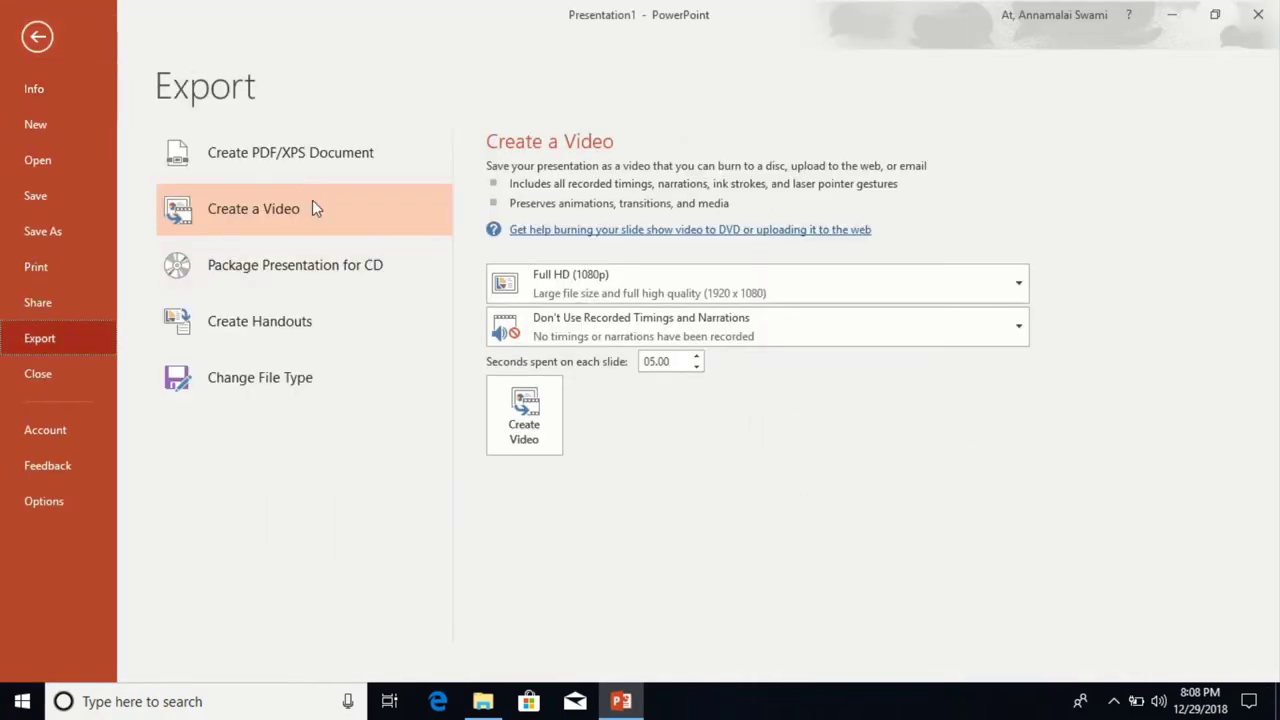
{"action": "left_click", "coordinate": [246, 160]}
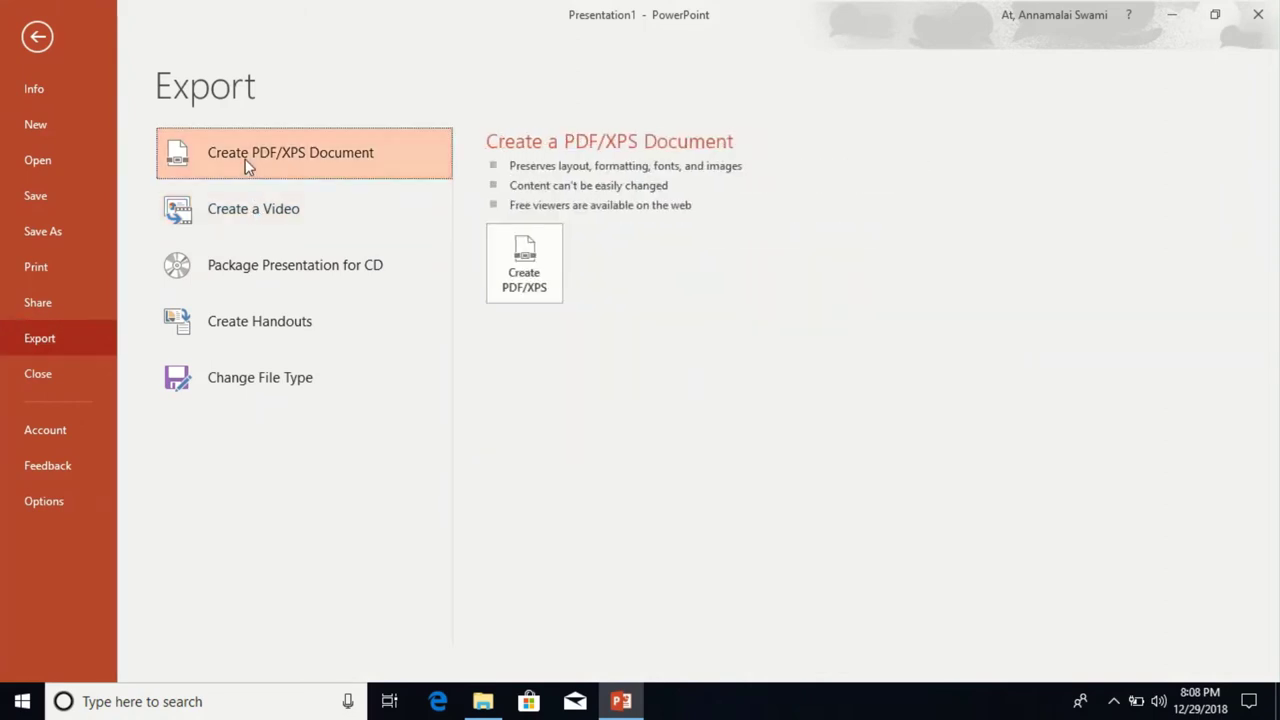
{"action": "left_click", "coordinate": [253, 221]}
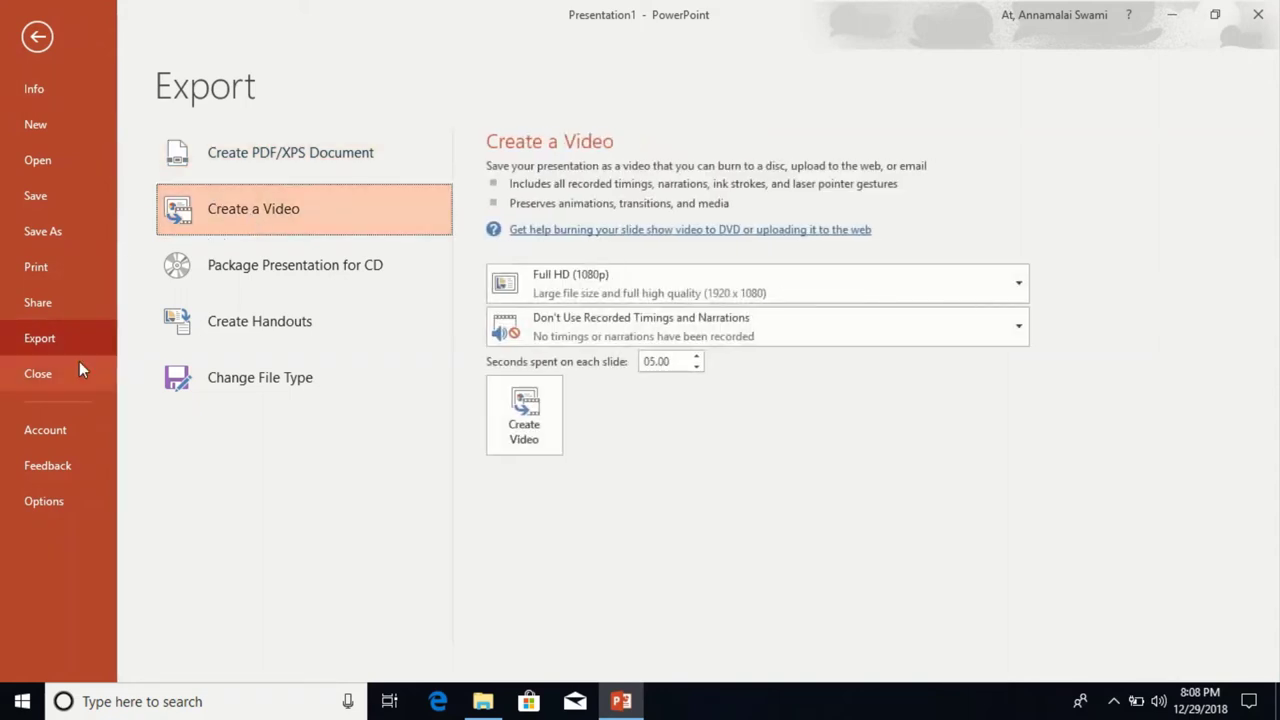
{"action": "left_click", "coordinate": [49, 342]}
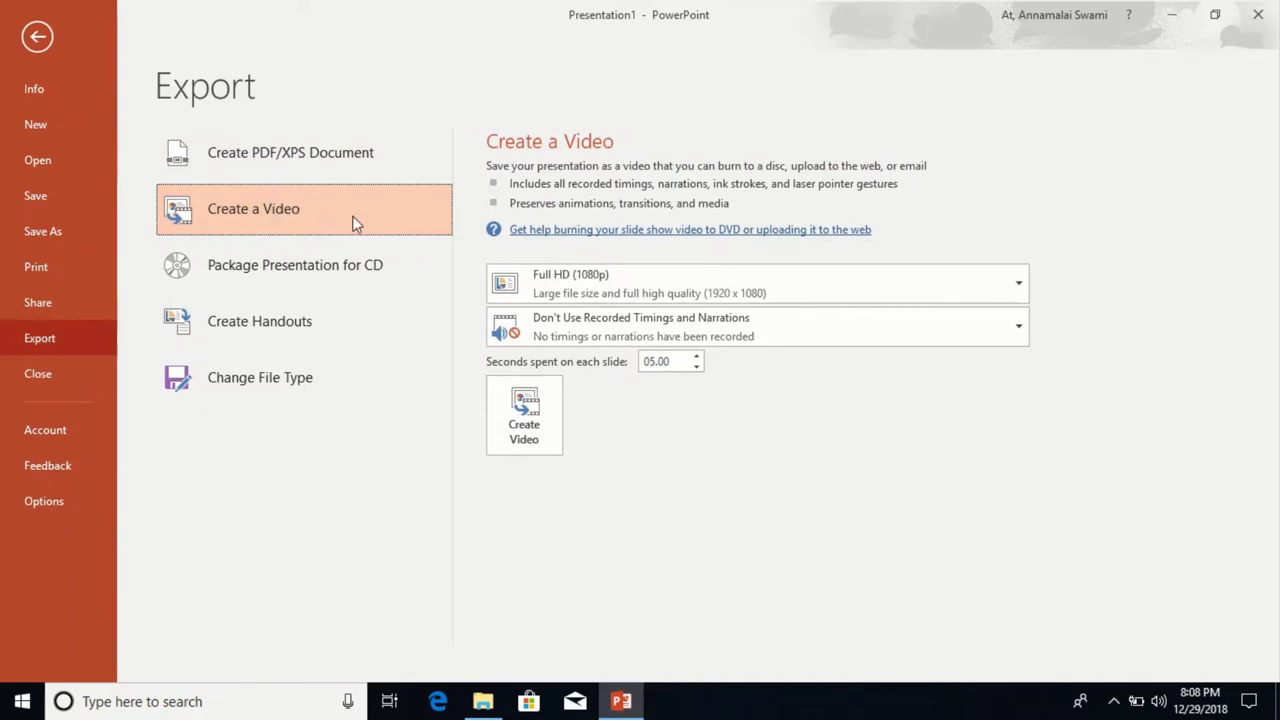
- Save the exported video as 'merge' in the Desktop folder
{"action": "left_click", "coordinate": [527, 444]}
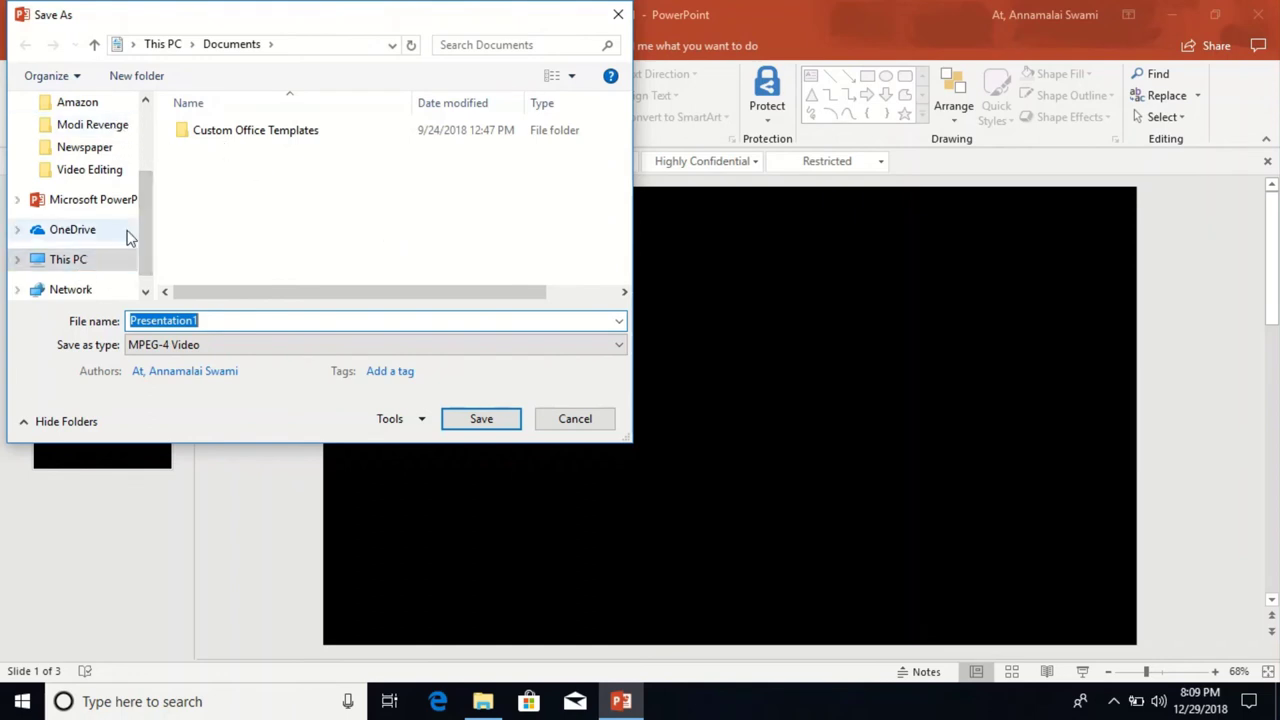
{"action": "scroll", "coordinate": [138, 128], "scroll_direction": "up", "scroll_amount": 2}
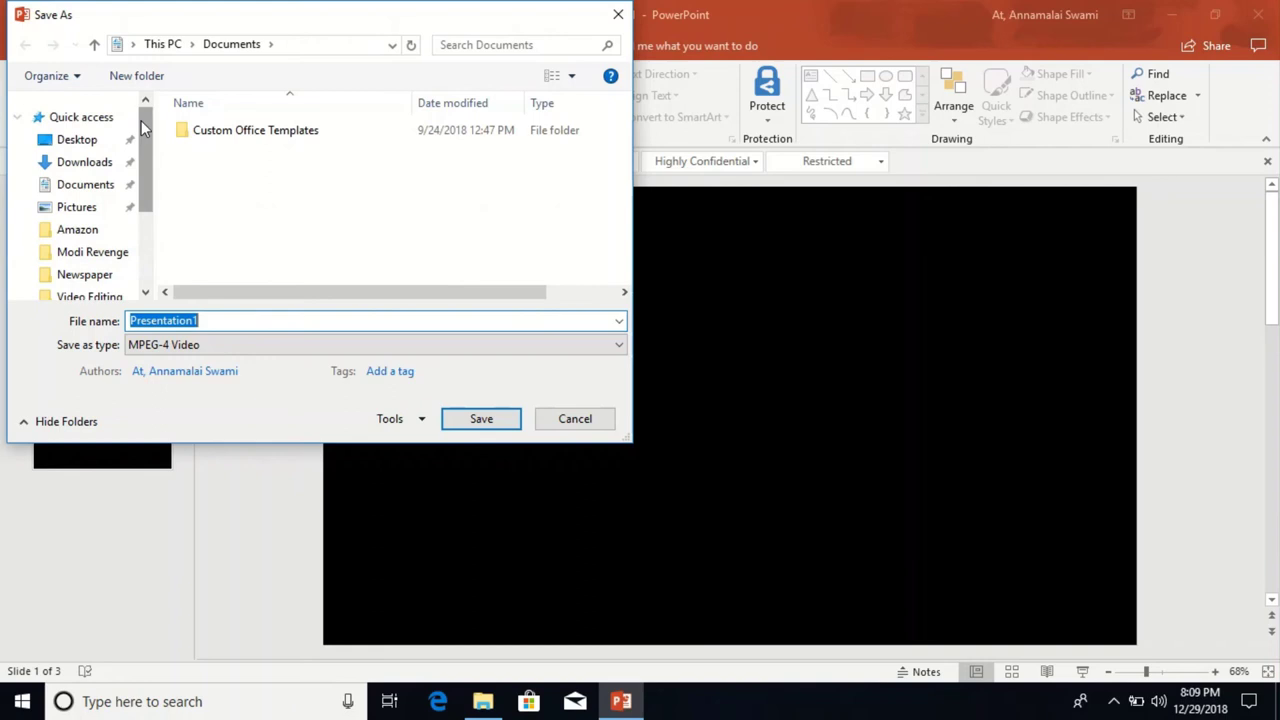
{"action": "left_click", "coordinate": [86, 140]}
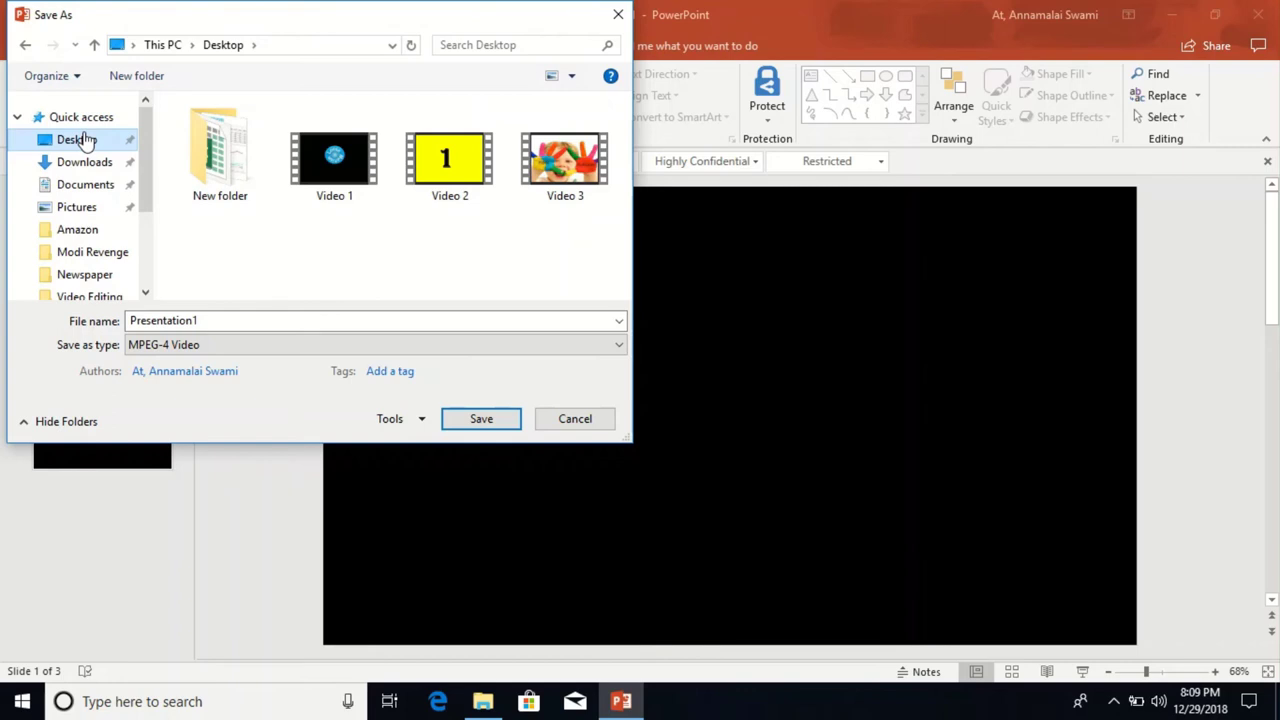
{"action": "double_click", "coordinate": [237, 320]}
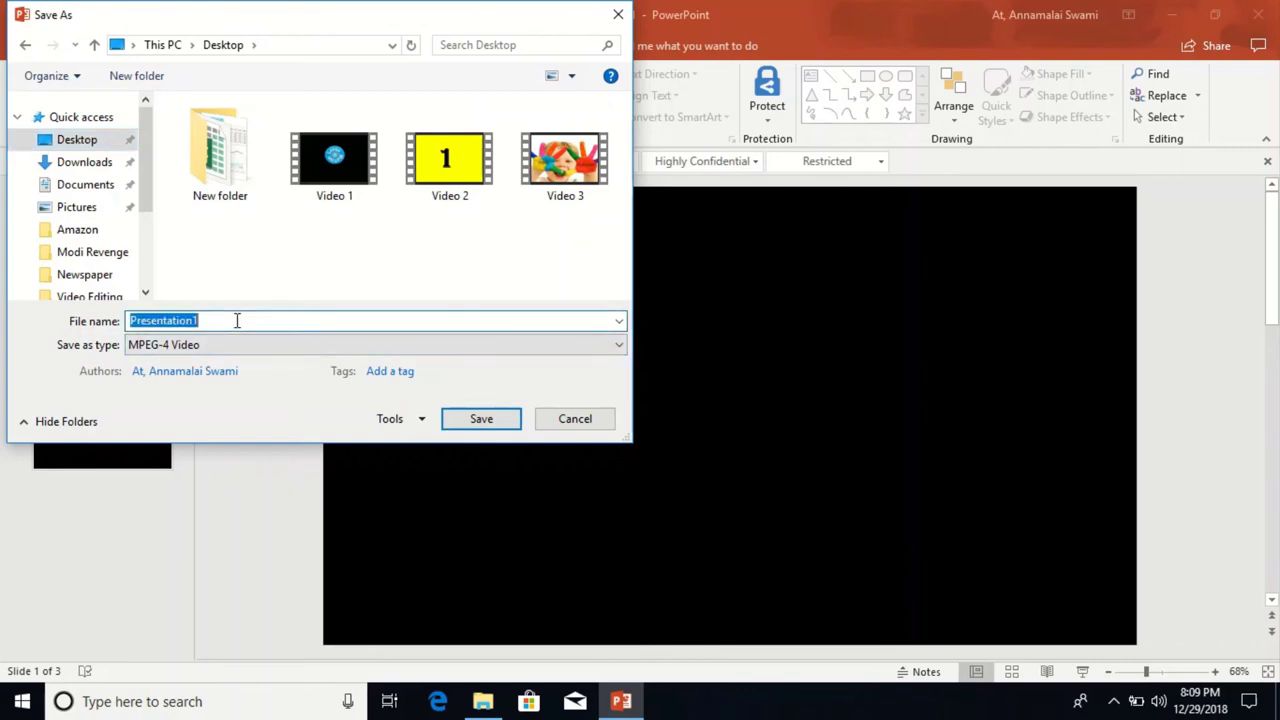
{"action": "type", "text": "m"}
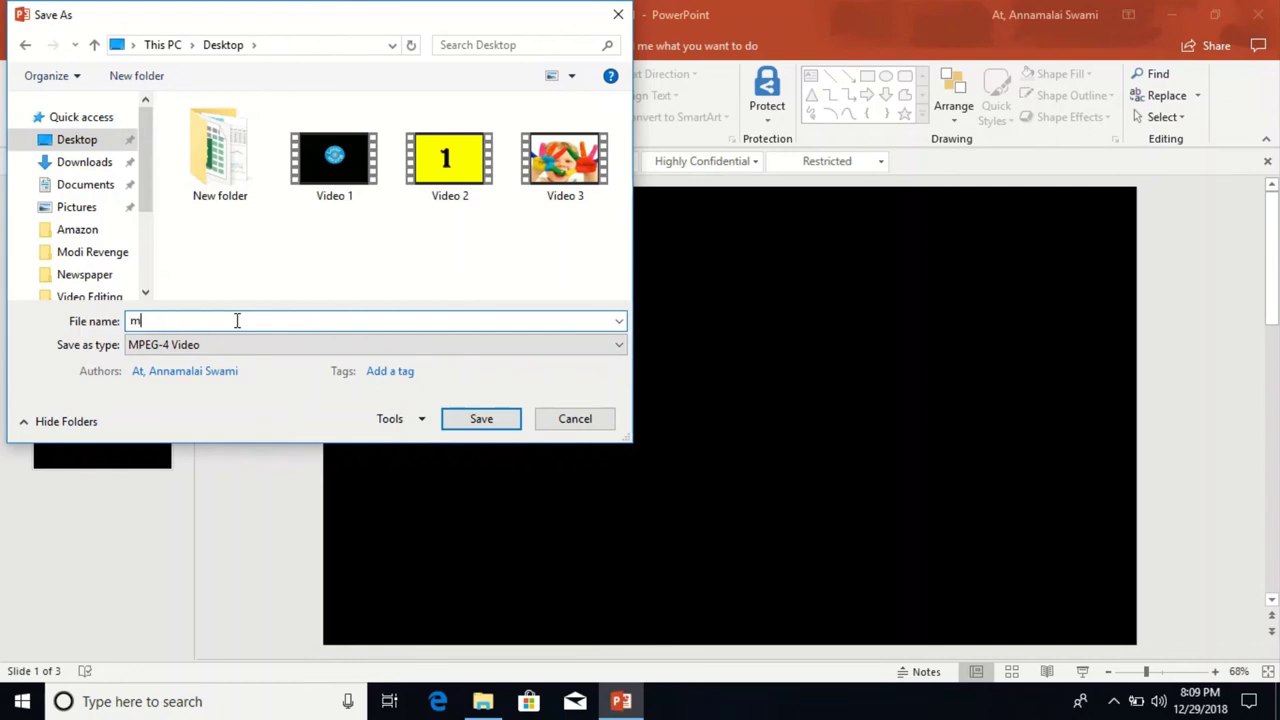
{"action": "type", "text": "erge"}
{"action": "left_click", "coordinate": [477, 421]}
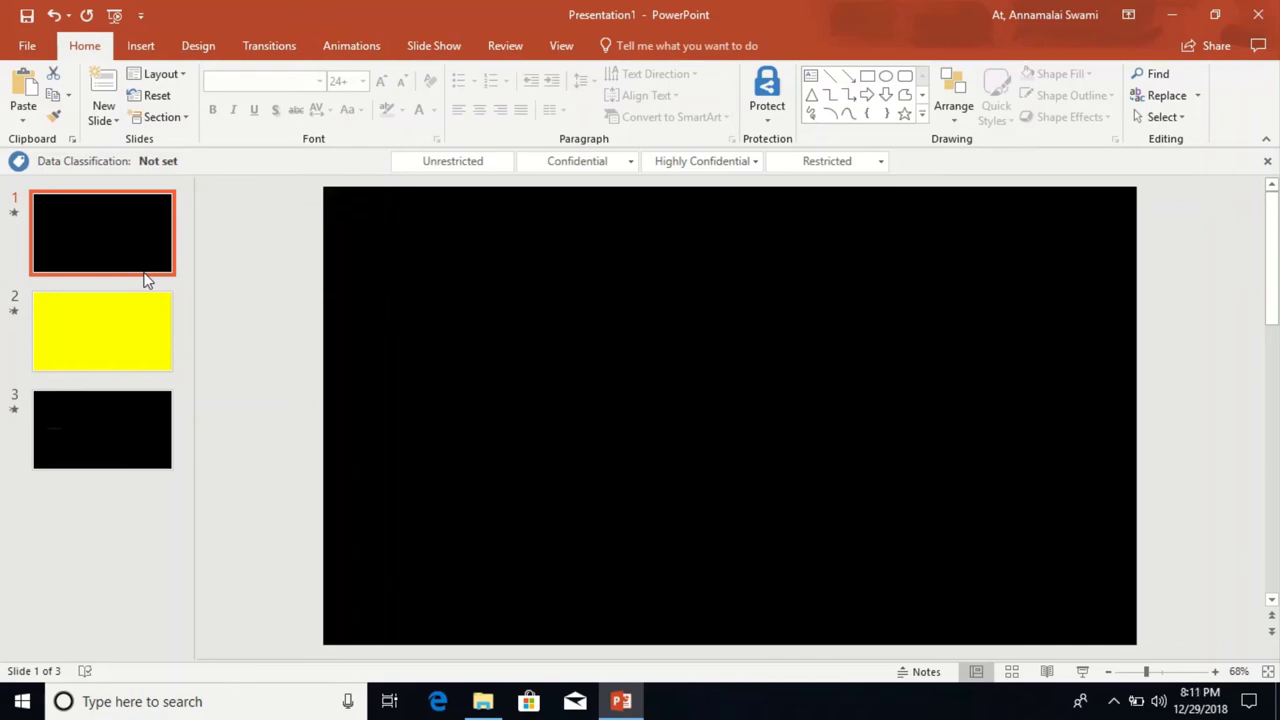
- On the Desktop, compare the merge video's file size against Video 1, Video 2 and Video 3
{"action": "key", "text": "alt+Tab"}
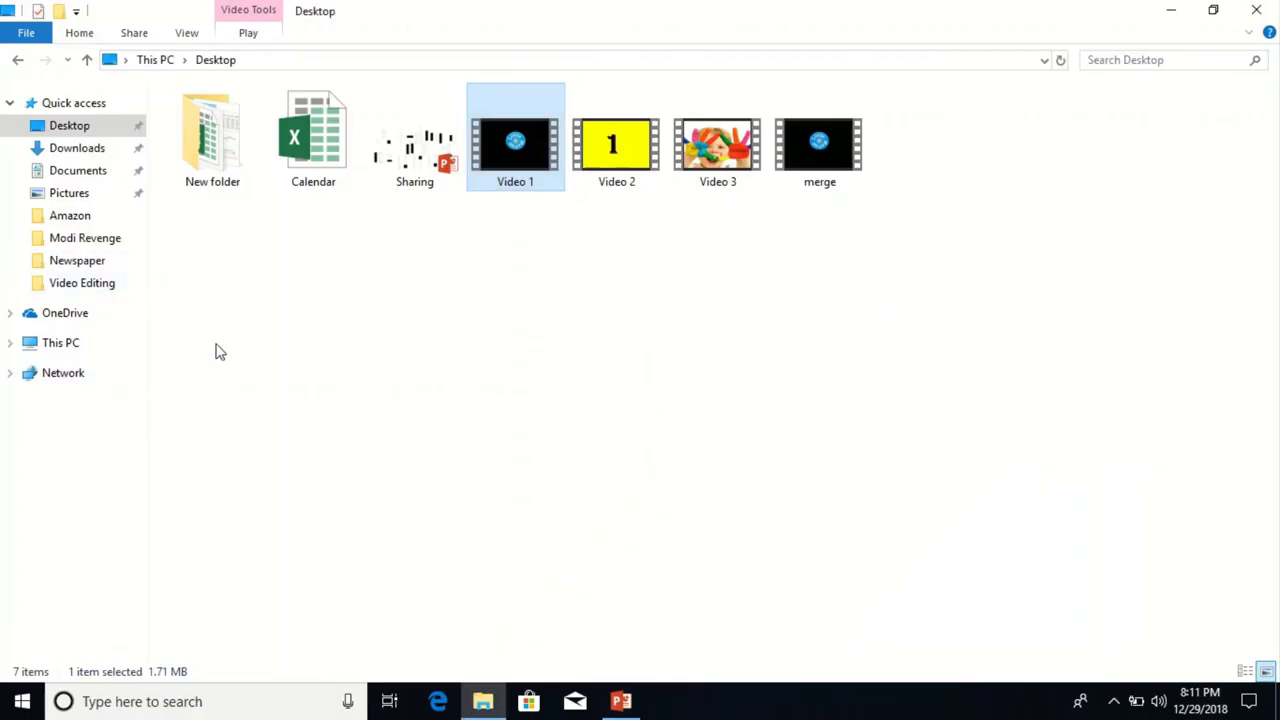
{"action": "left_click", "coordinate": [826, 155]}
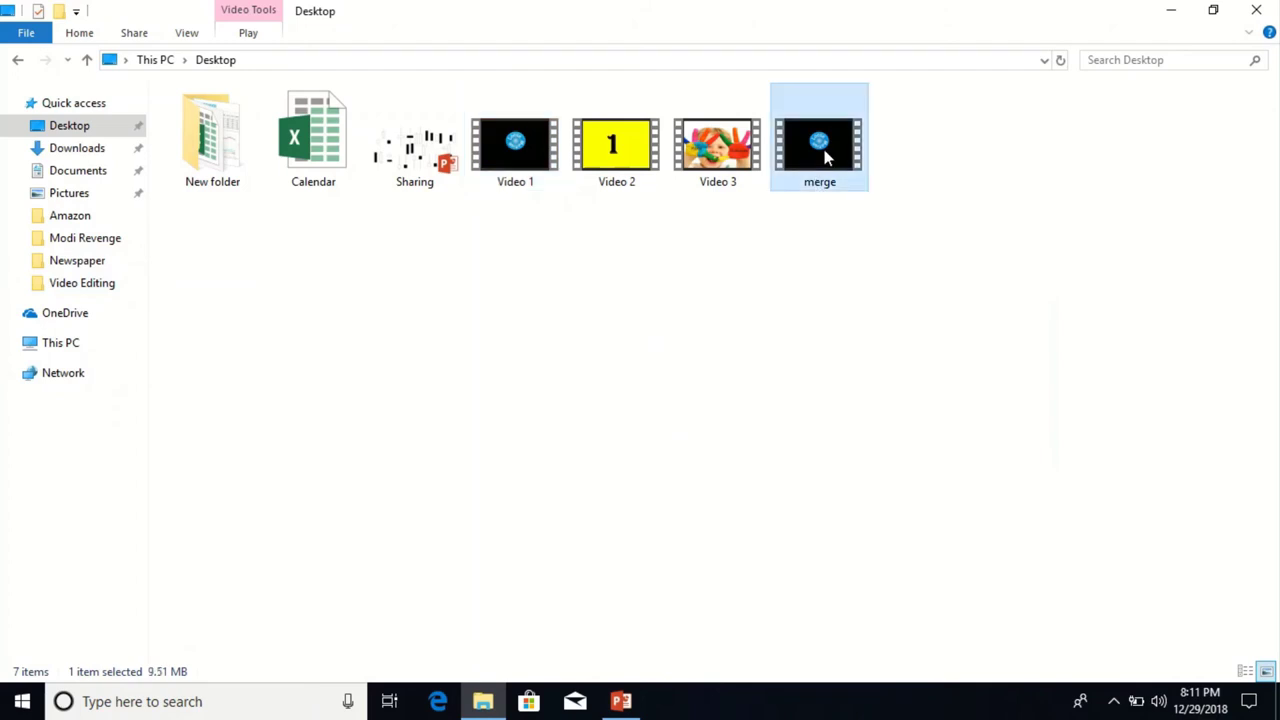
{"action": "left_click", "coordinate": [548, 152]}
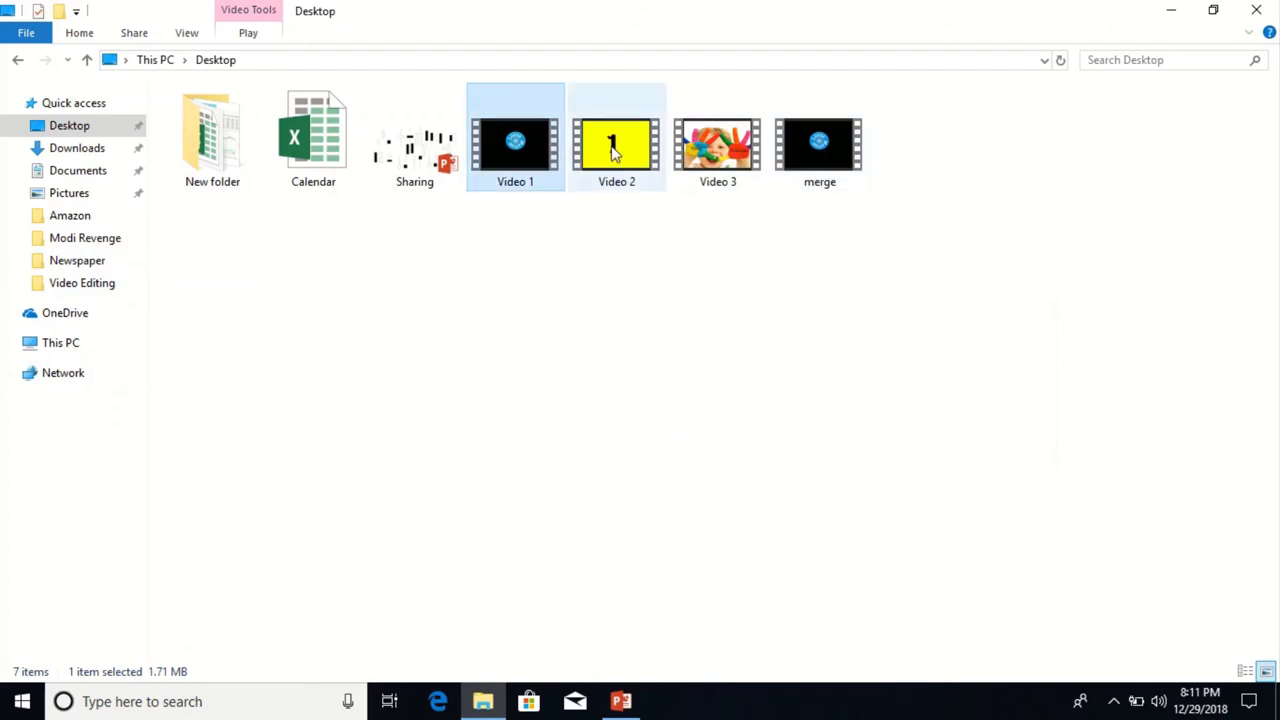
{"action": "left_click", "coordinate": [614, 149]}
{"action": "left_click", "coordinate": [733, 176]}
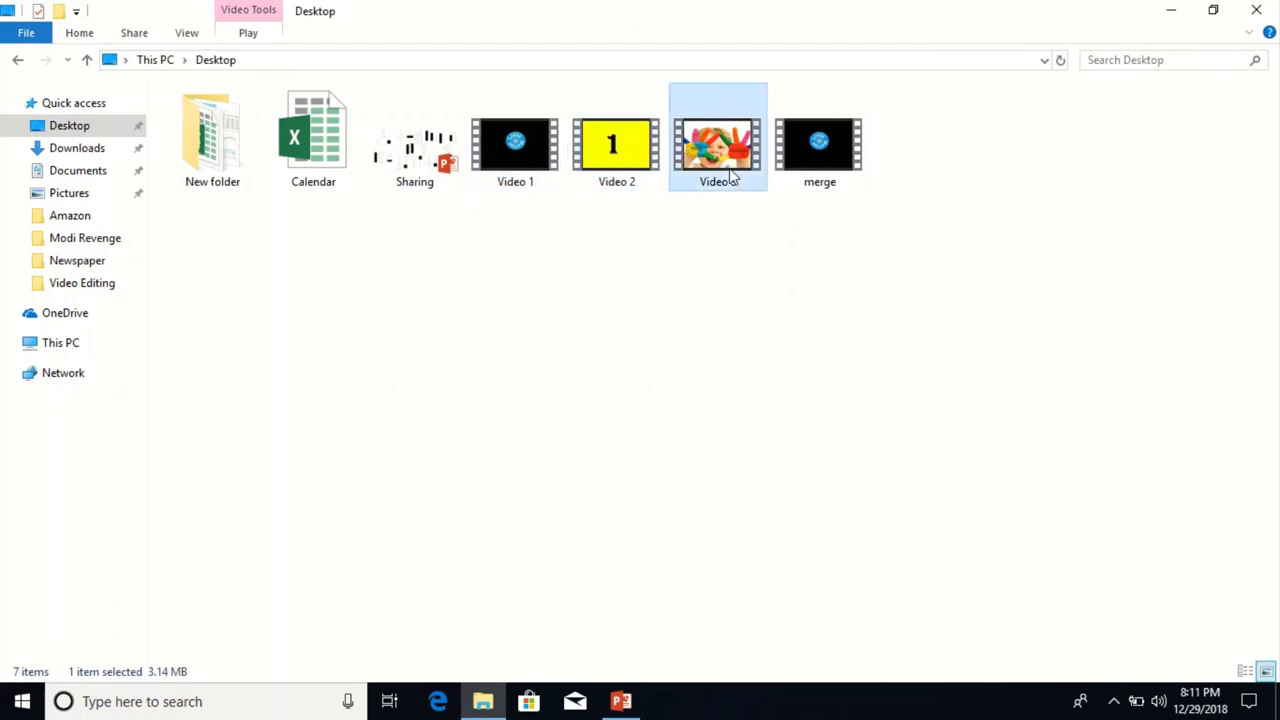
{"action": "left_click", "coordinate": [825, 168]}
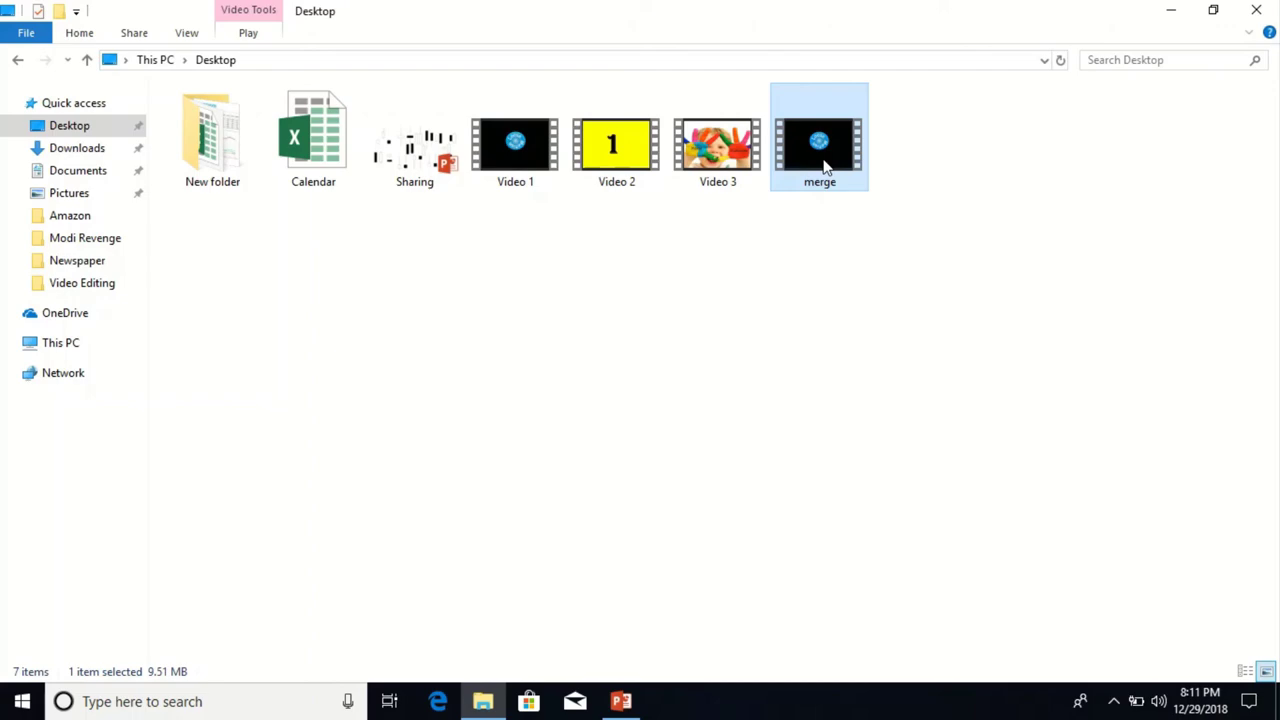
{"action": "left_click_drag", "start_coordinate": [829, 180], "coordinate": [818, 132]}
{"action": "double_click", "coordinate": [818, 132]}
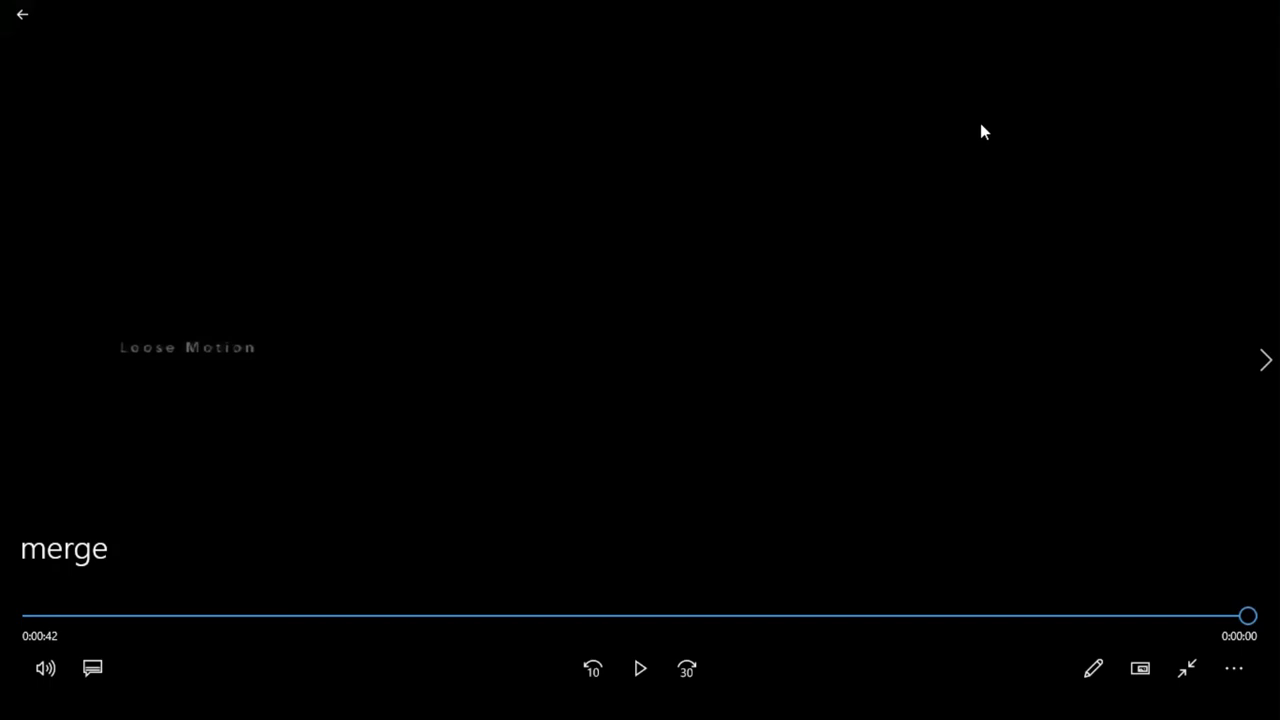
{"action": "mouse_move", "coordinate": [1269, 10]}
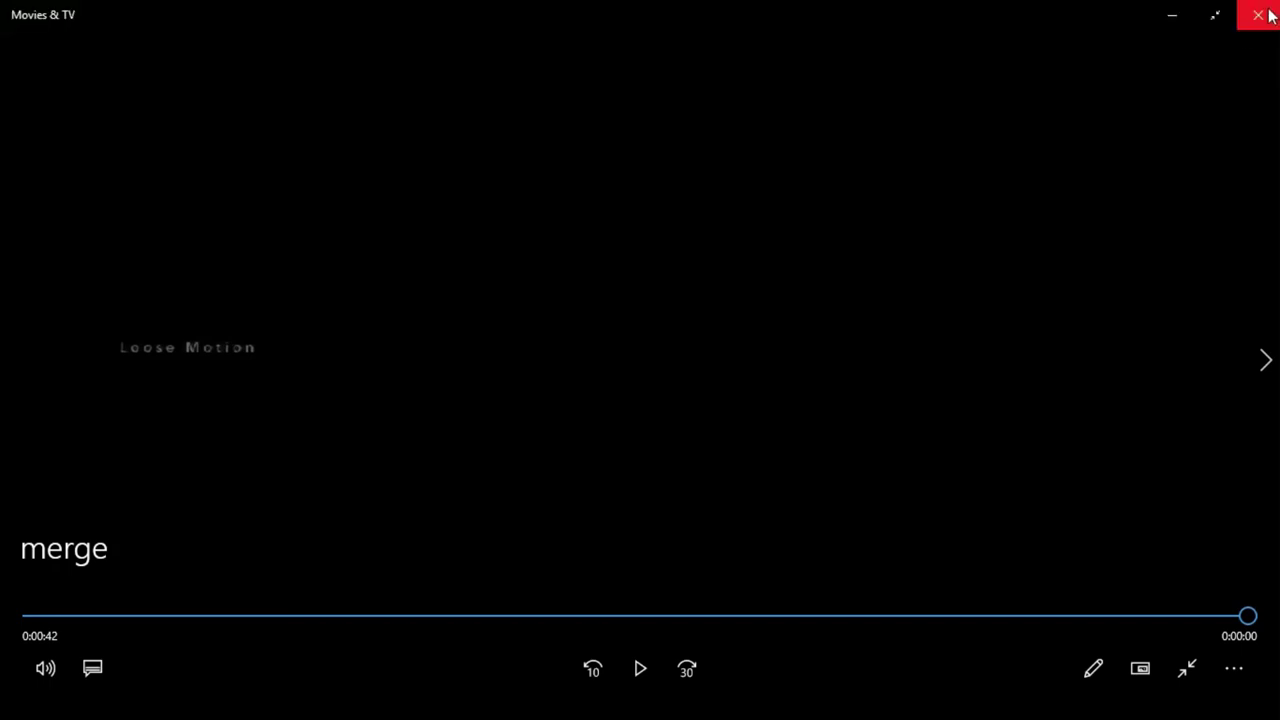
{"action": "left_click", "coordinate": [1258, 14]}
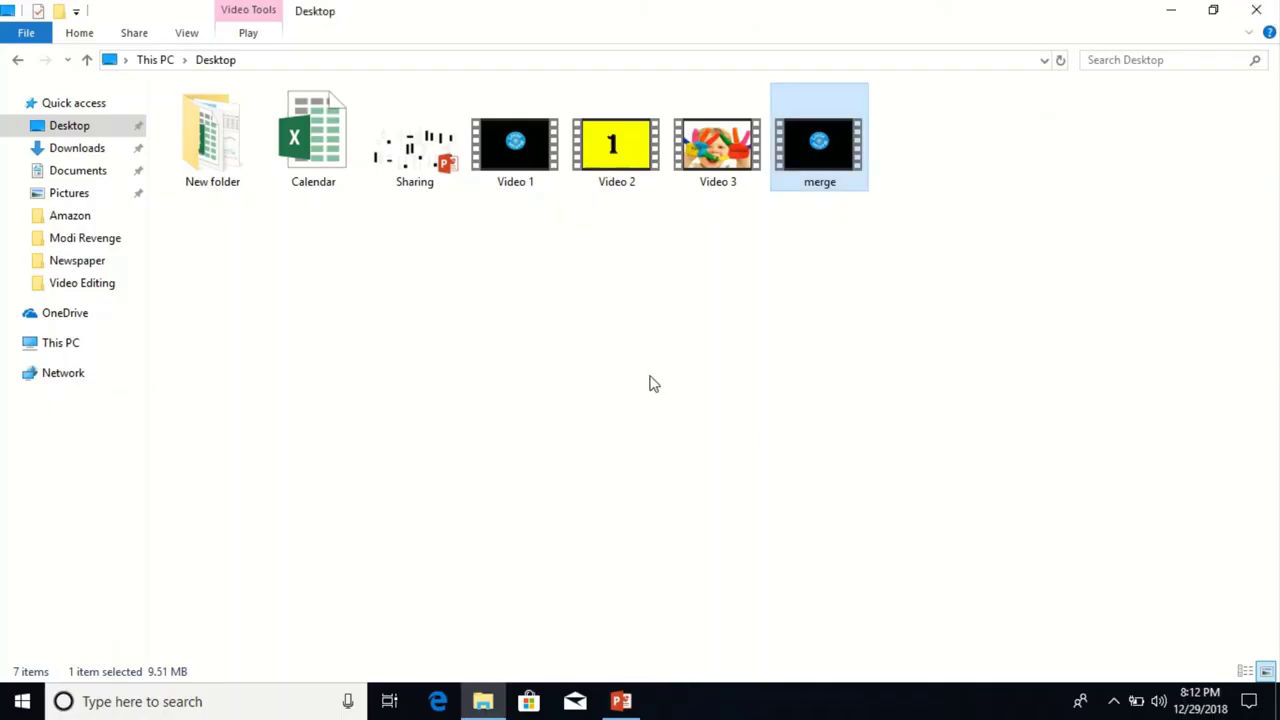